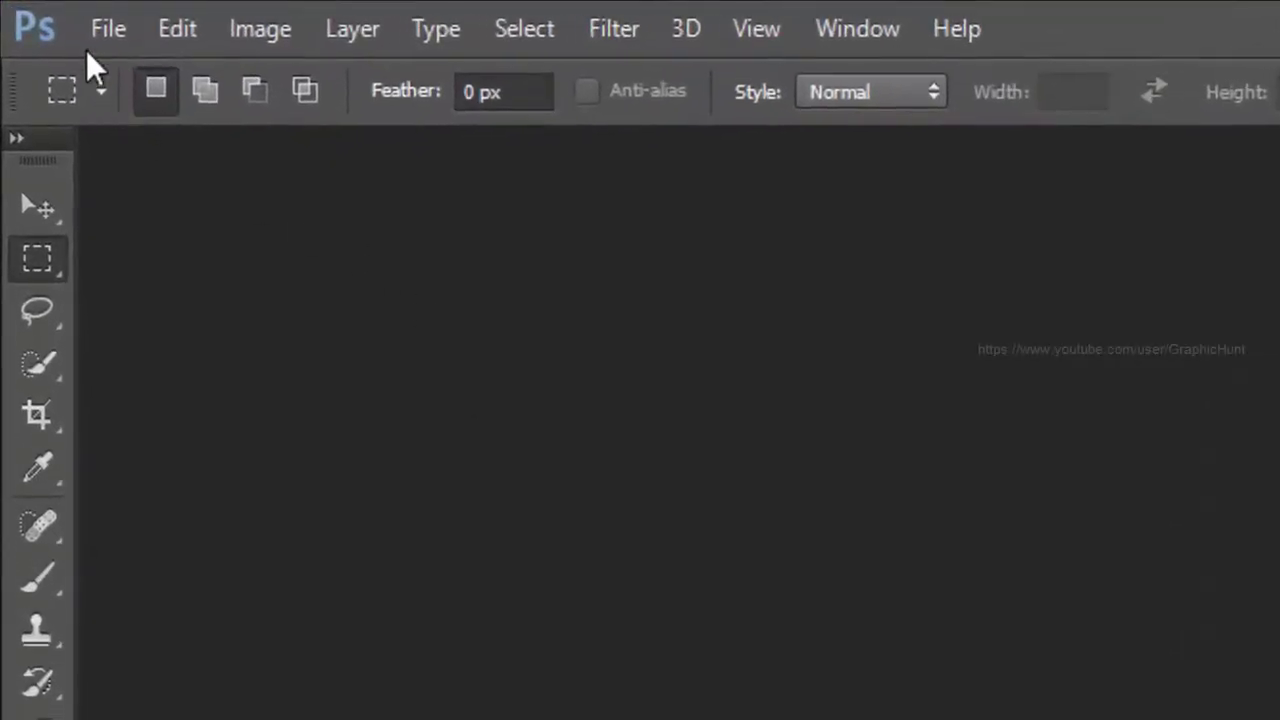
Step: Create a new 200 × 200 pixel document at 75 pixels/inch with a white background
click(101, 36)
click(105, 69)
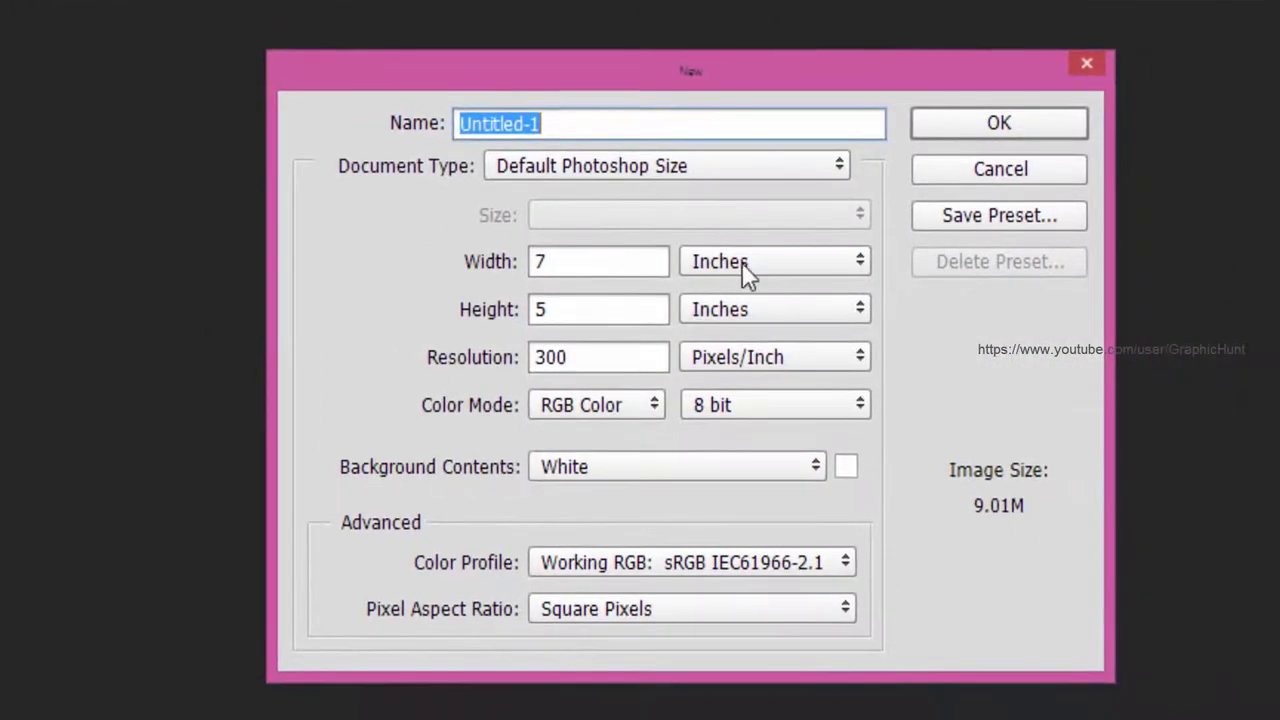
click(870, 305)
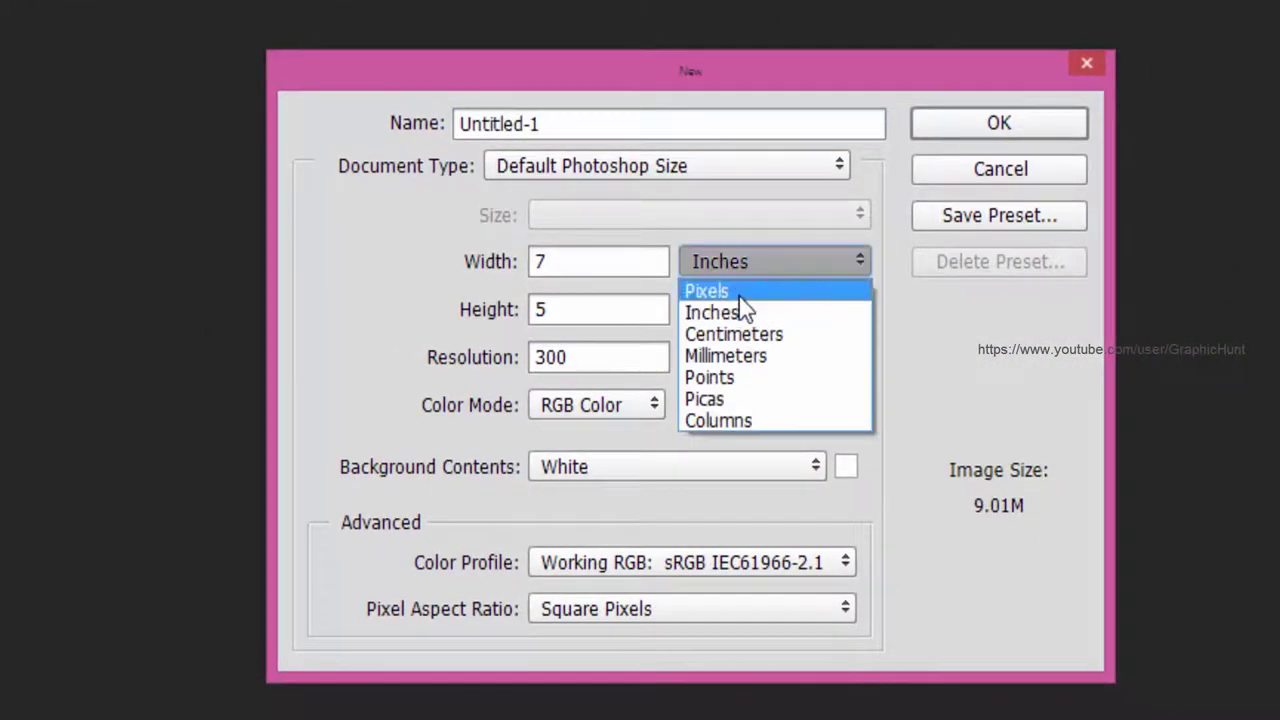
click(740, 292)
double_click(629, 252)
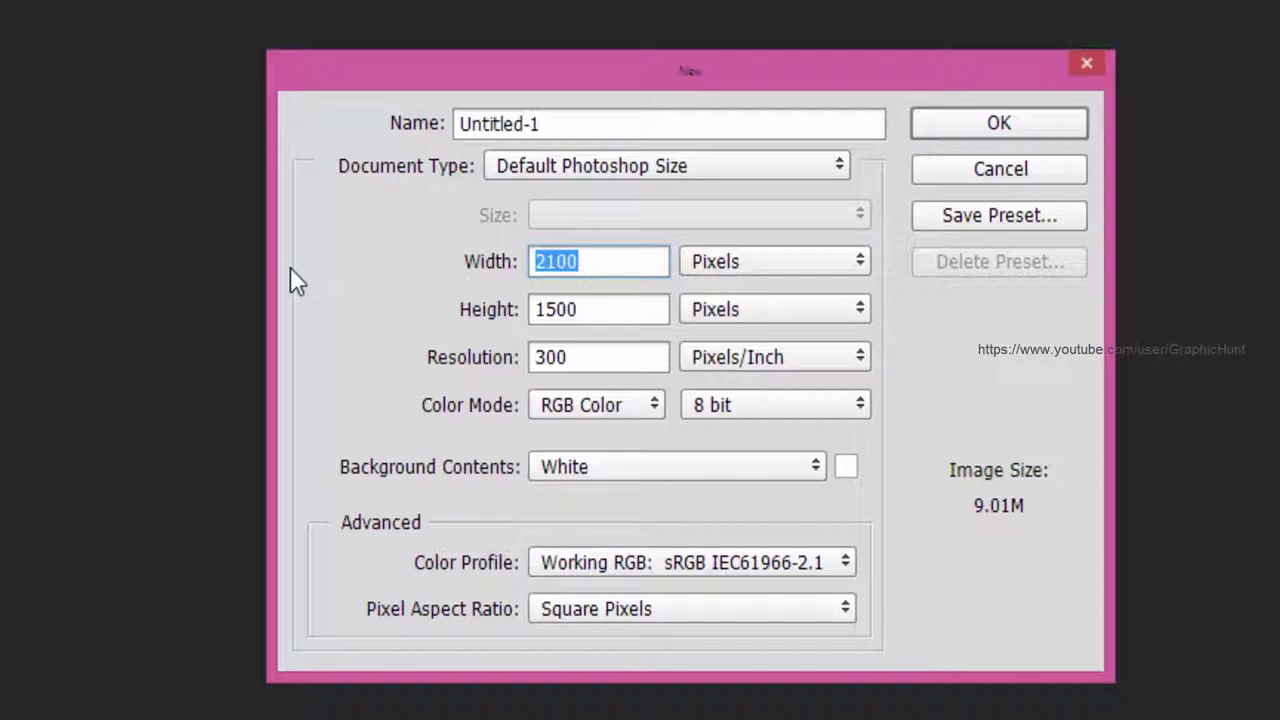
text(200)
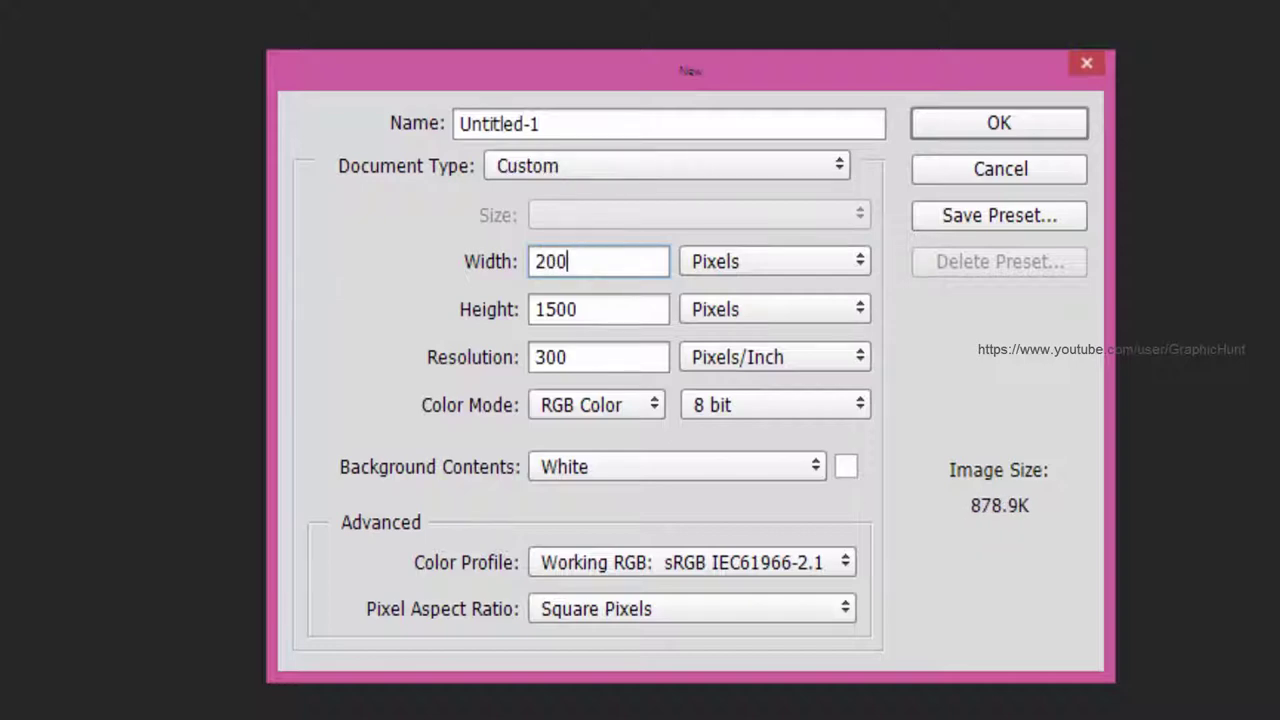
double_click(591, 306)
text(200)
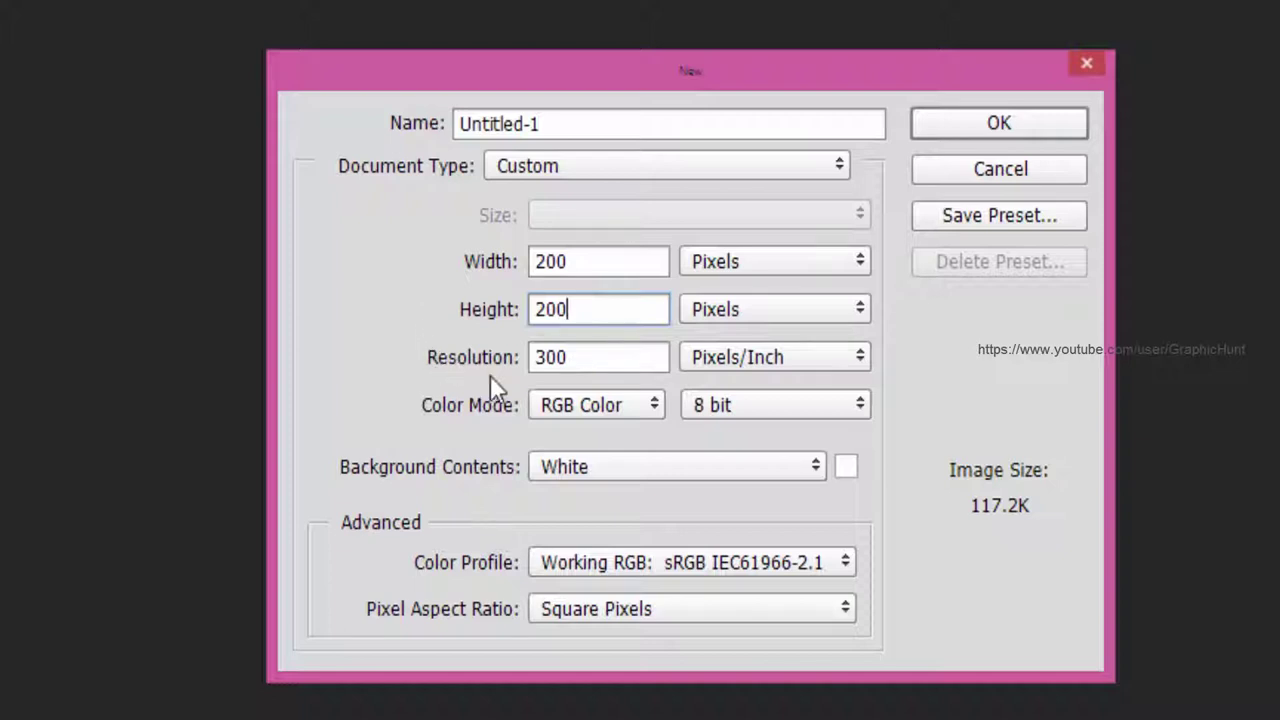
double_click(594, 358)
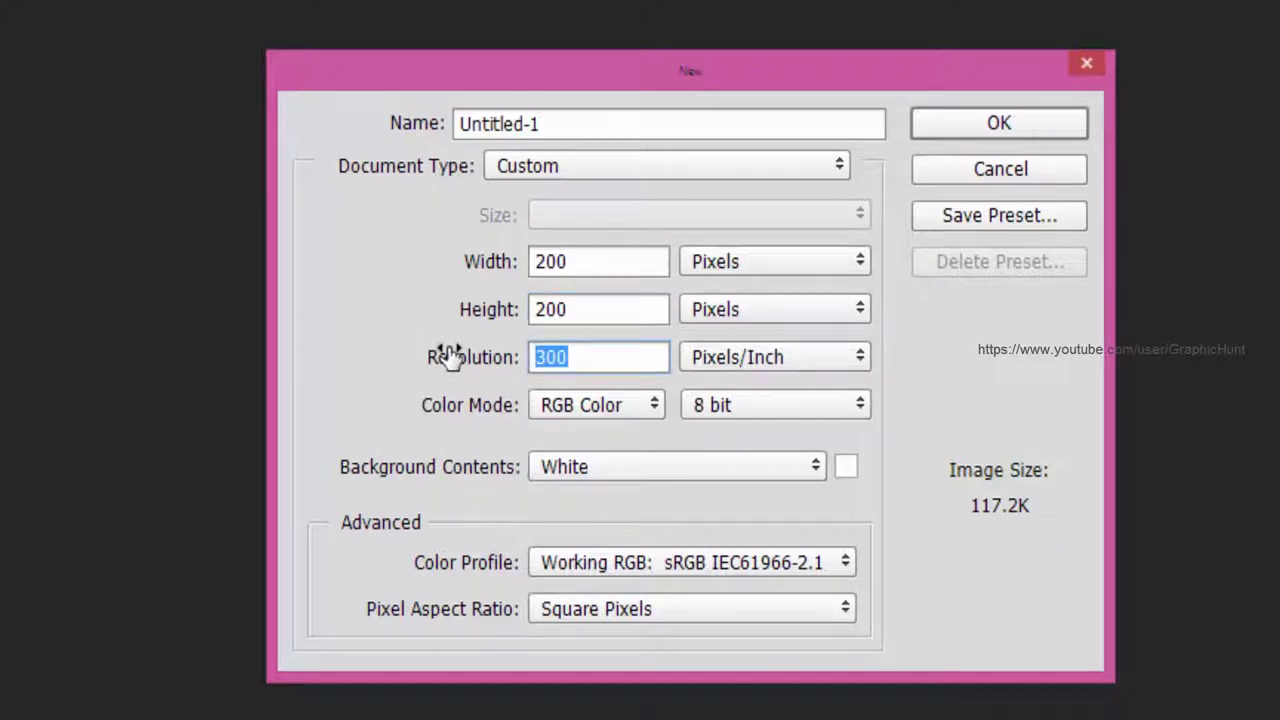
text(75)
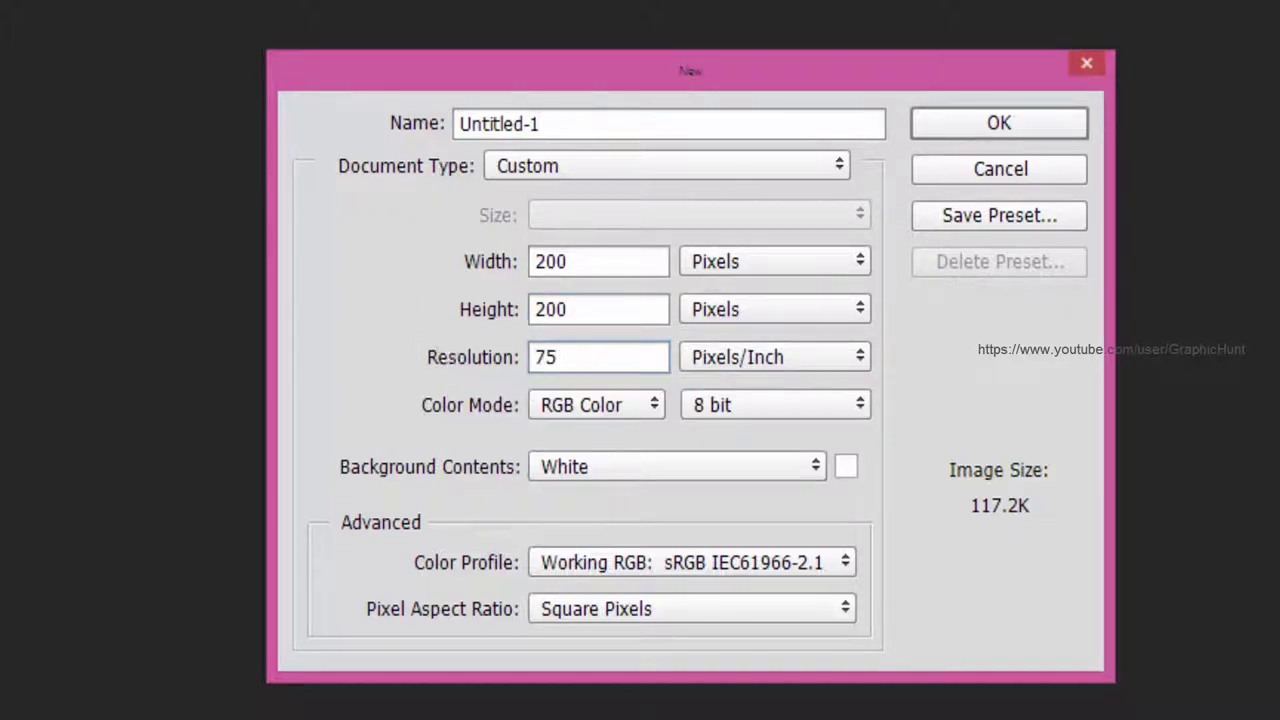
click(681, 472)
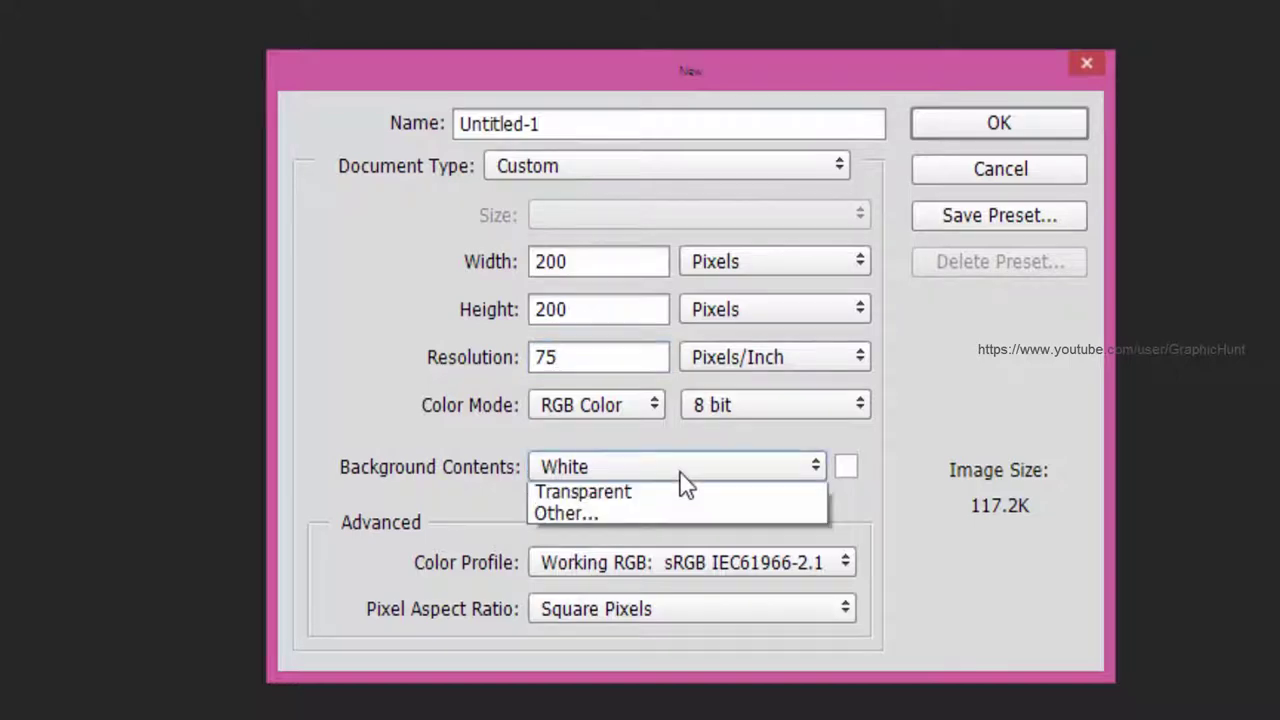
click(680, 474)
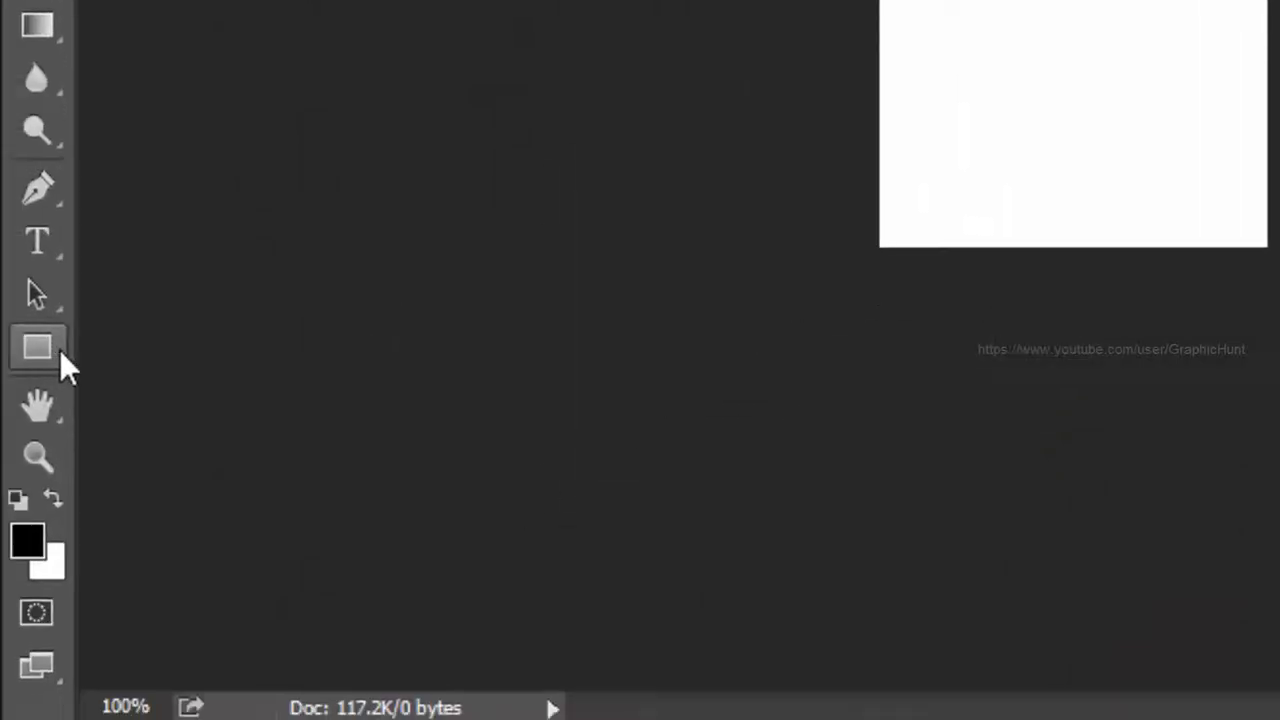
Step: Confirm the new document, pick the Custom Shape tool and append the Nature shapes to reach the snowflakes
click(59, 349)
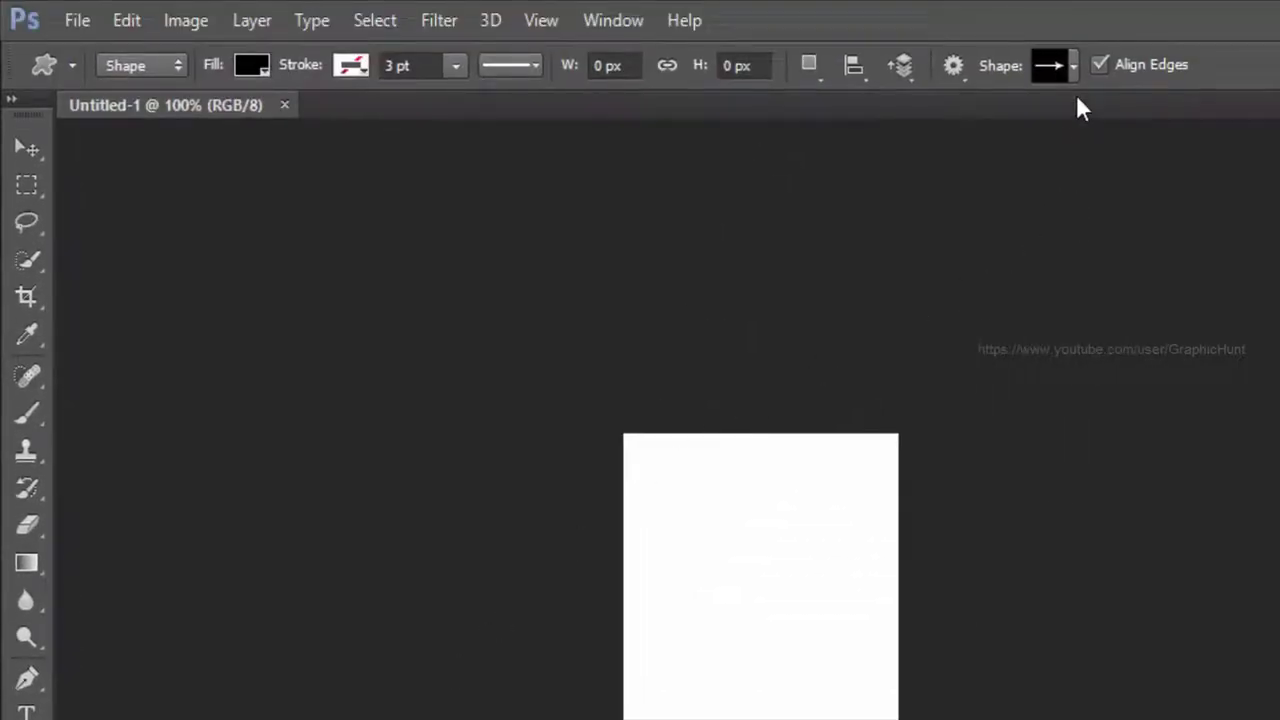
click(1073, 67)
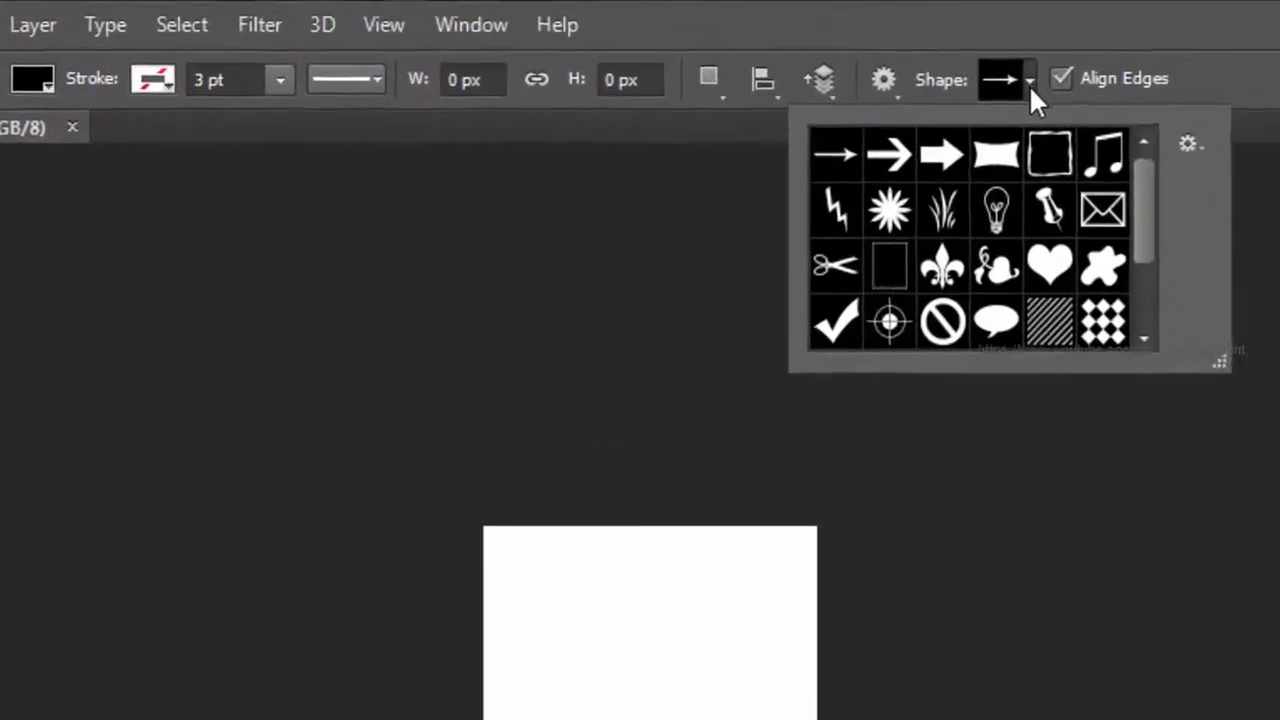
scroll(1005, 205, down, 1)
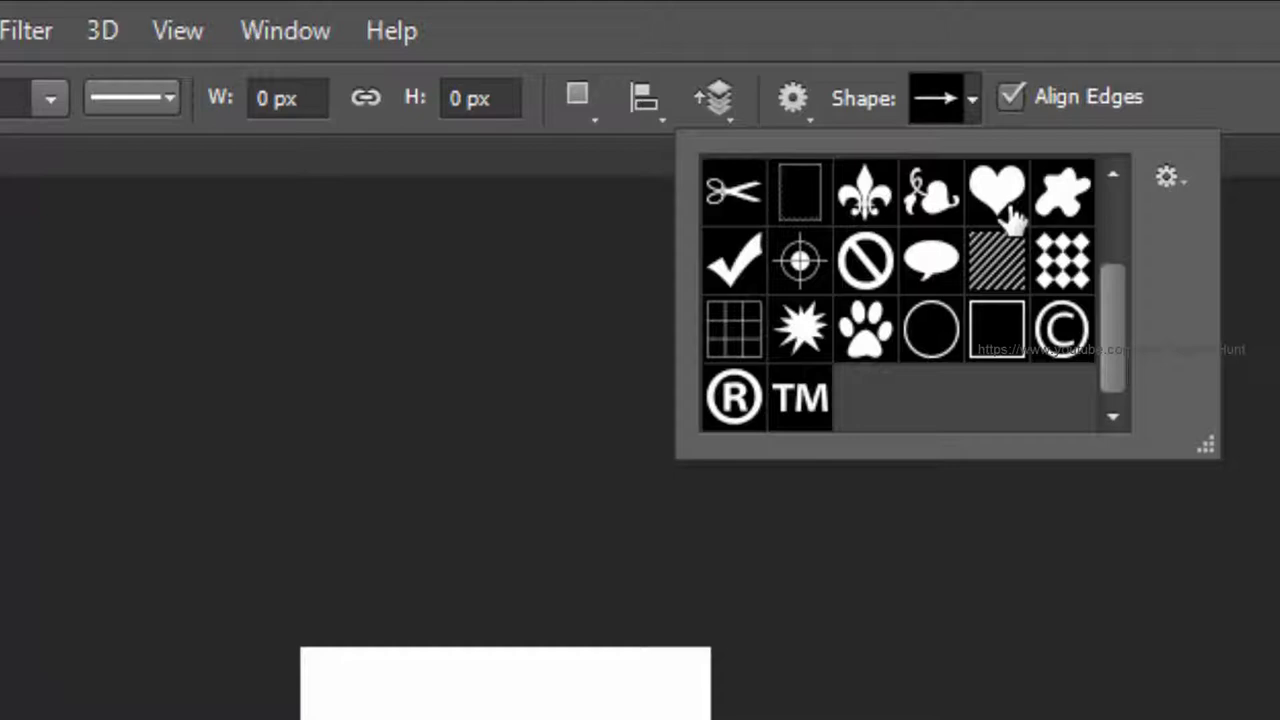
scroll(1116, 350, up, 2)
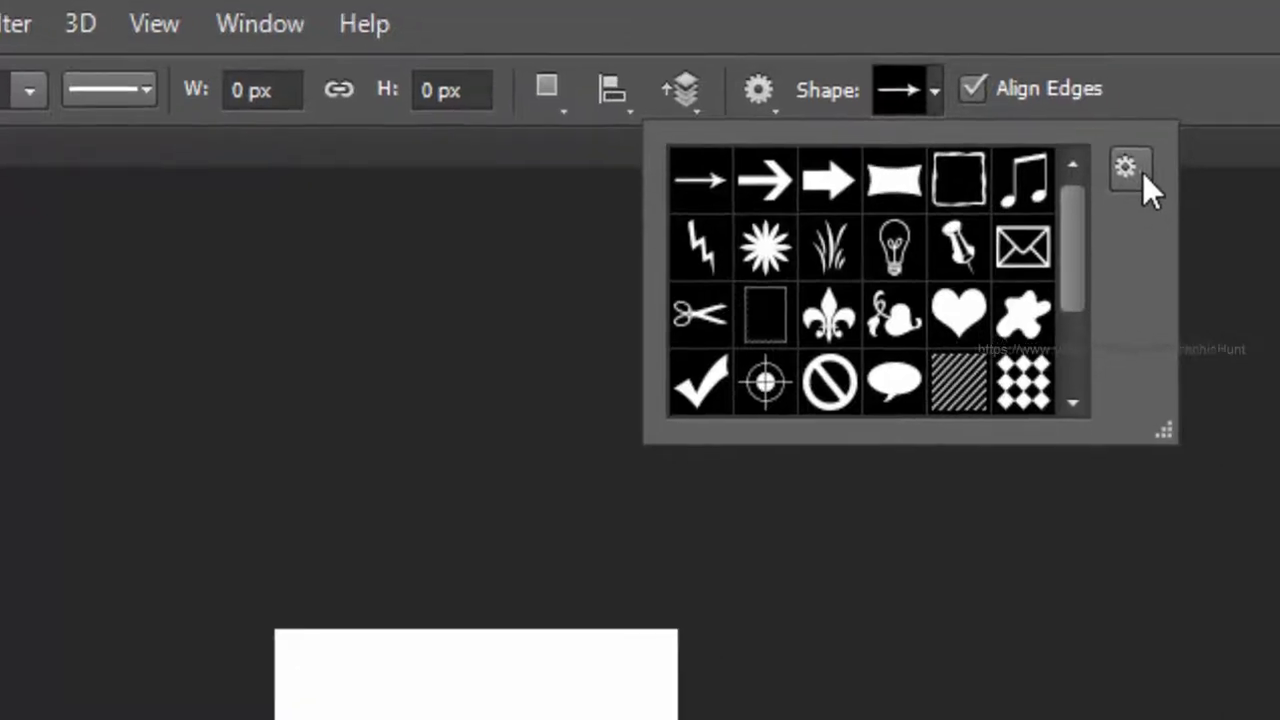
click(1167, 178)
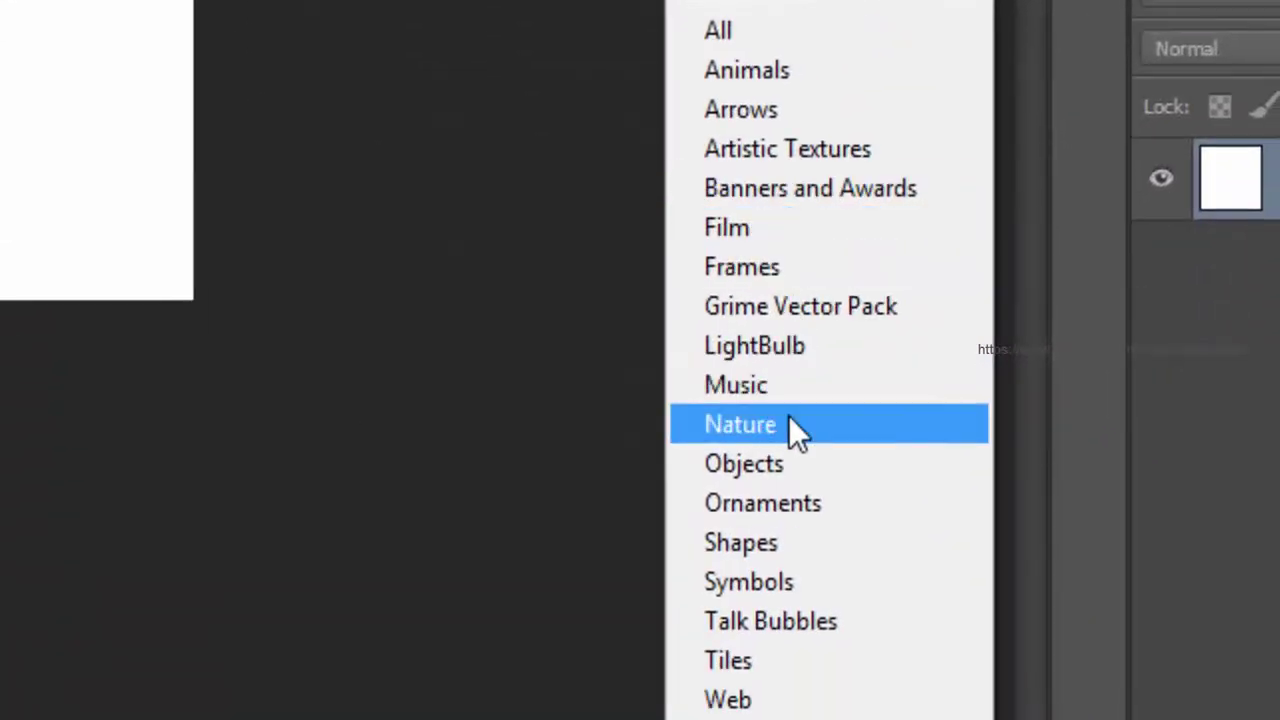
click(789, 425)
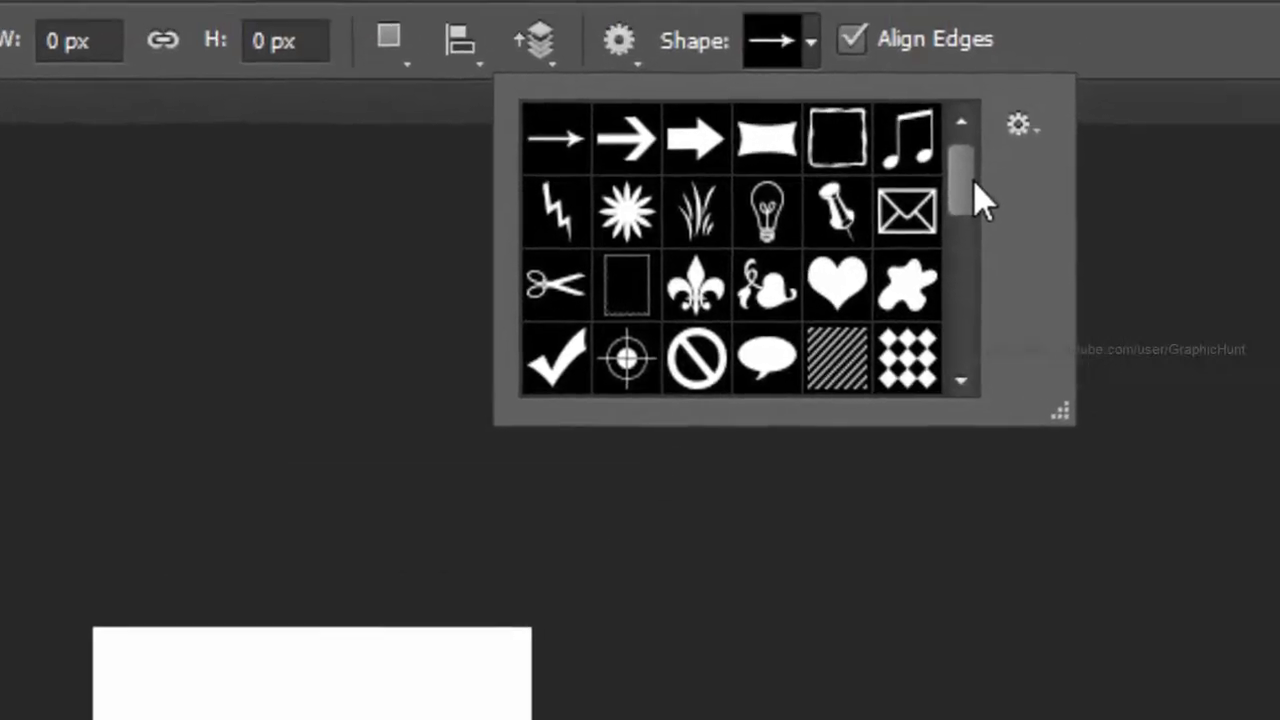
drag(955, 190, 947, 213)
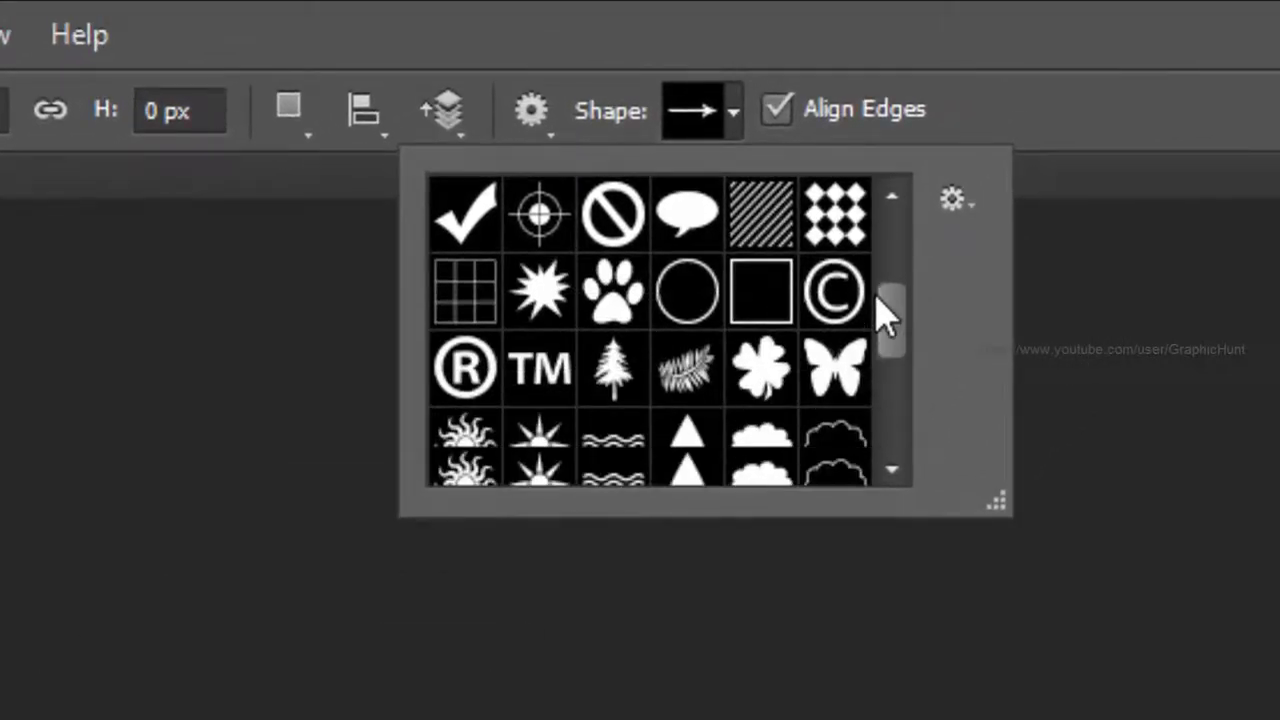
scroll(885, 315, down, 2)
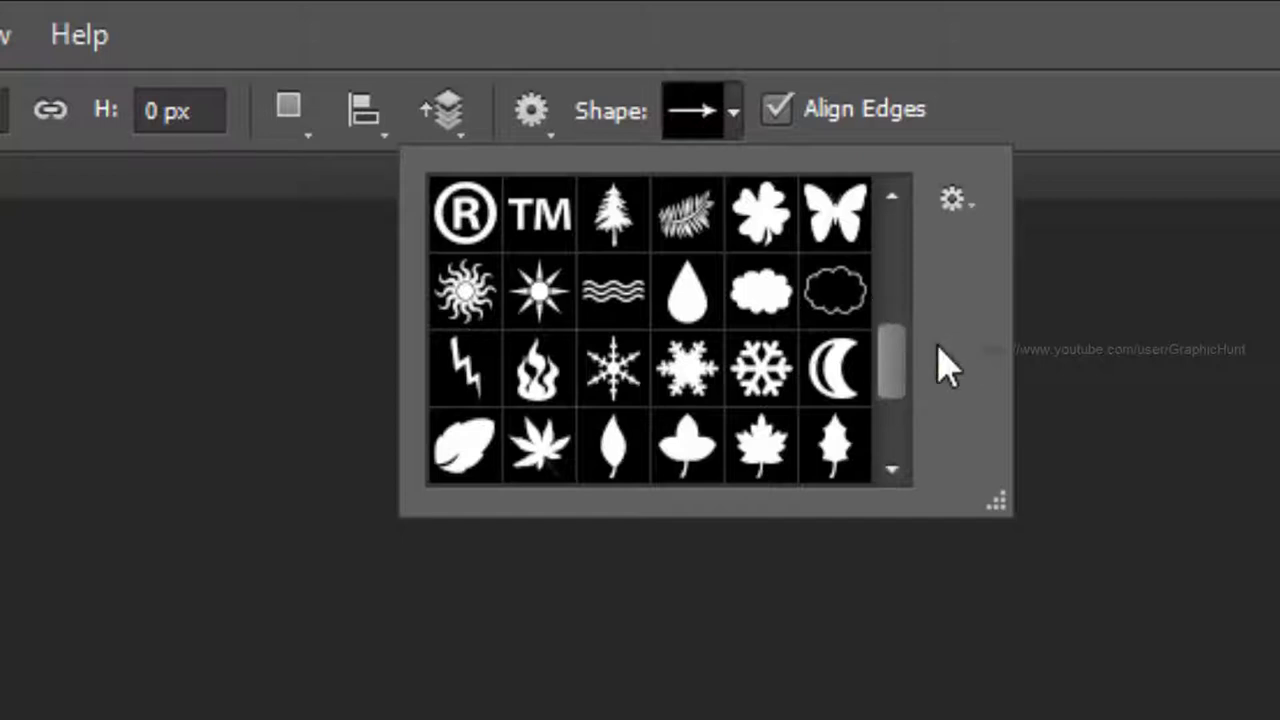
Step: Draw the Snowflake 1 shape in Pixels mode across most of the canvas
double_click(632, 400)
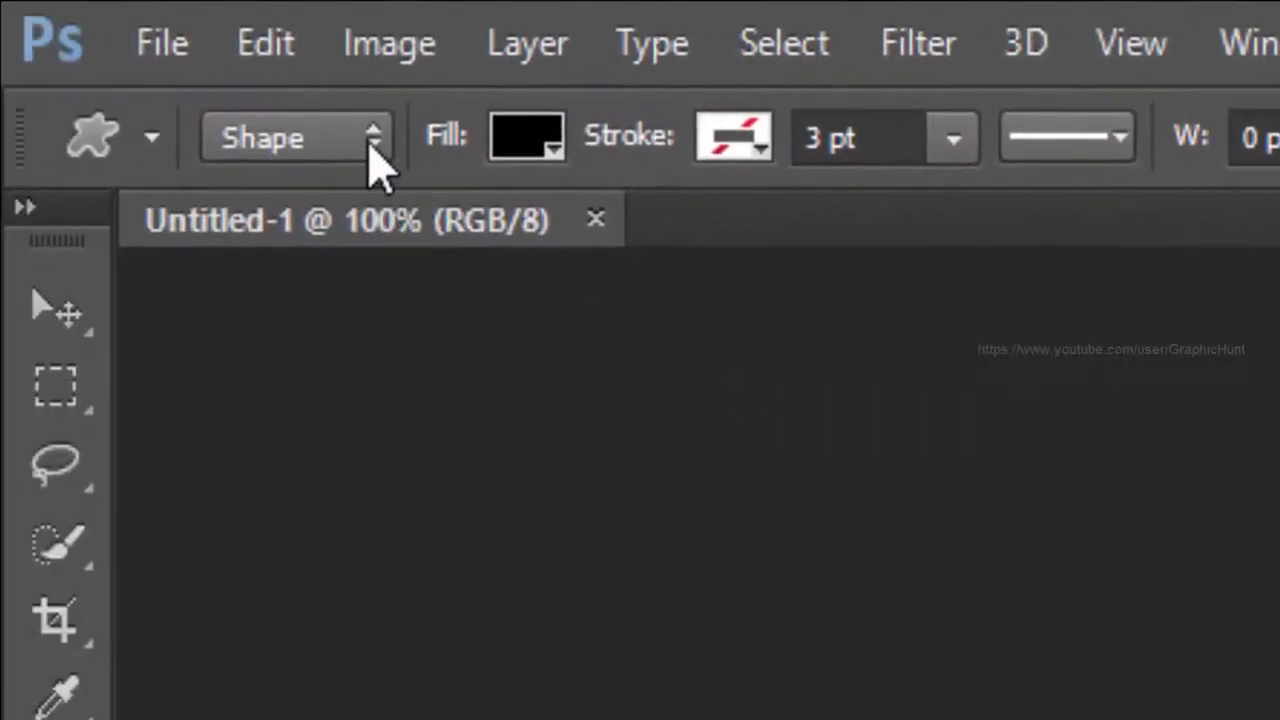
click(372, 145)
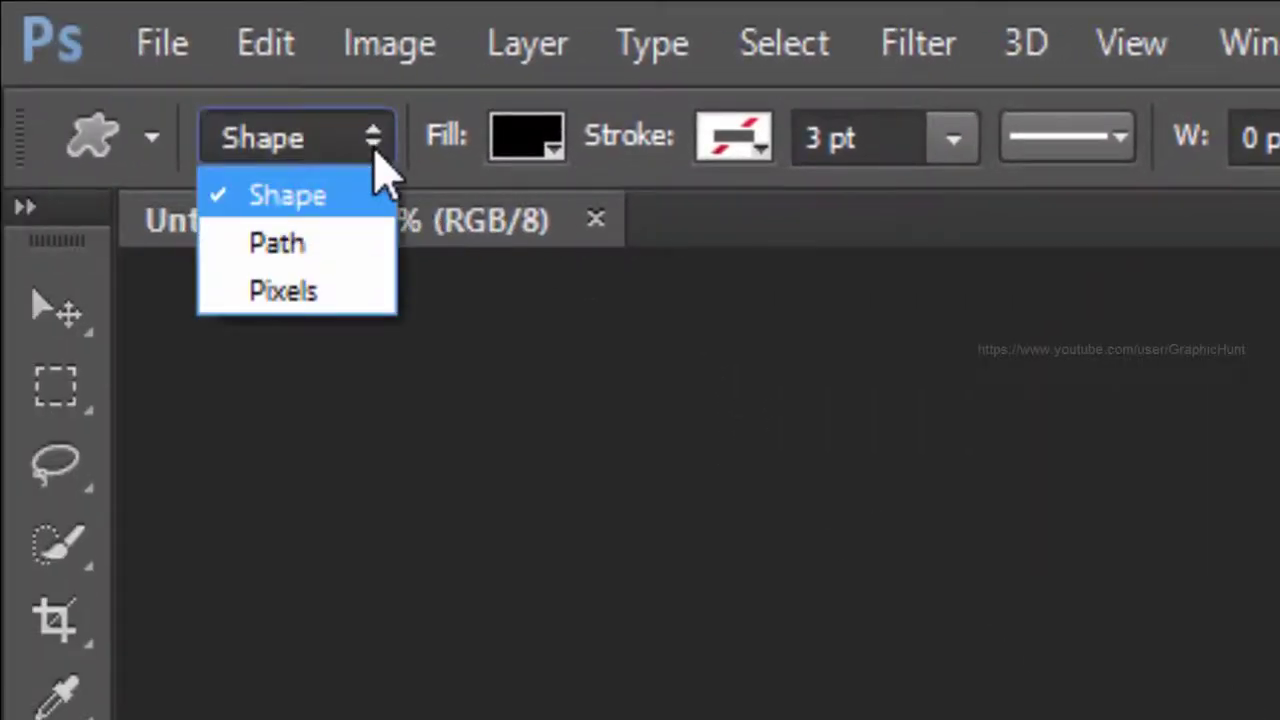
click(360, 294)
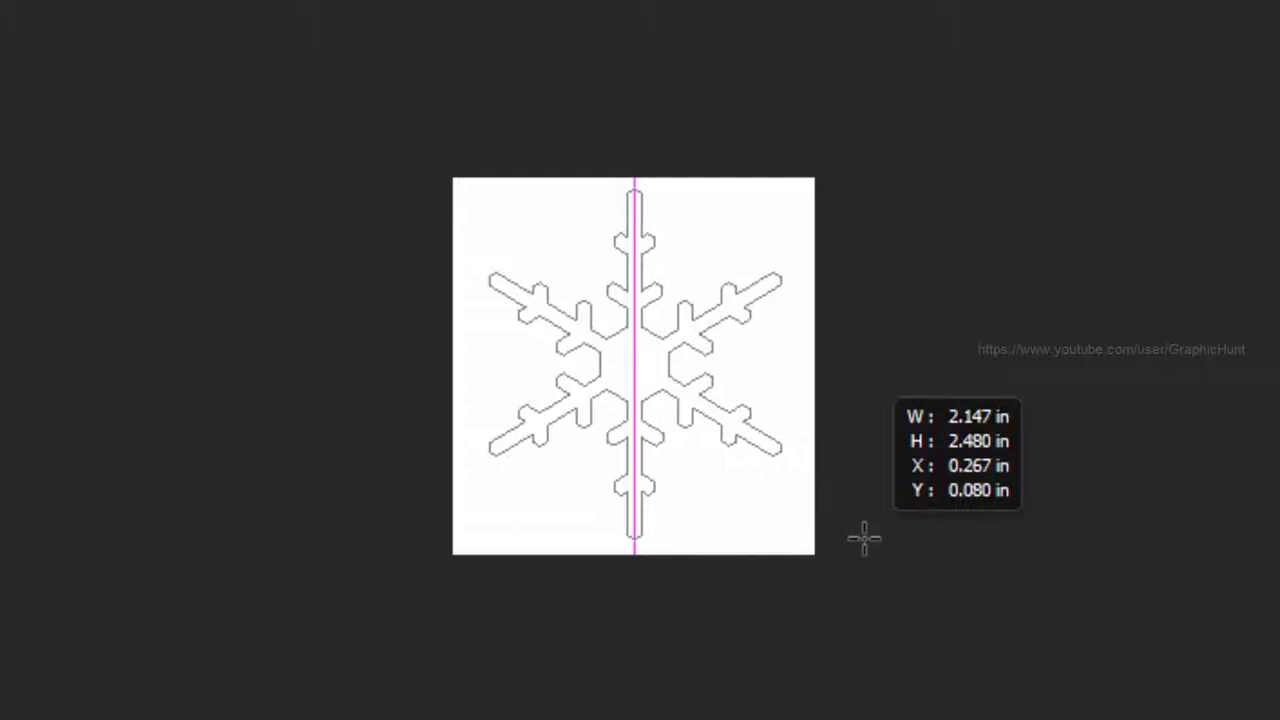
drag(864, 539, 864, 539)
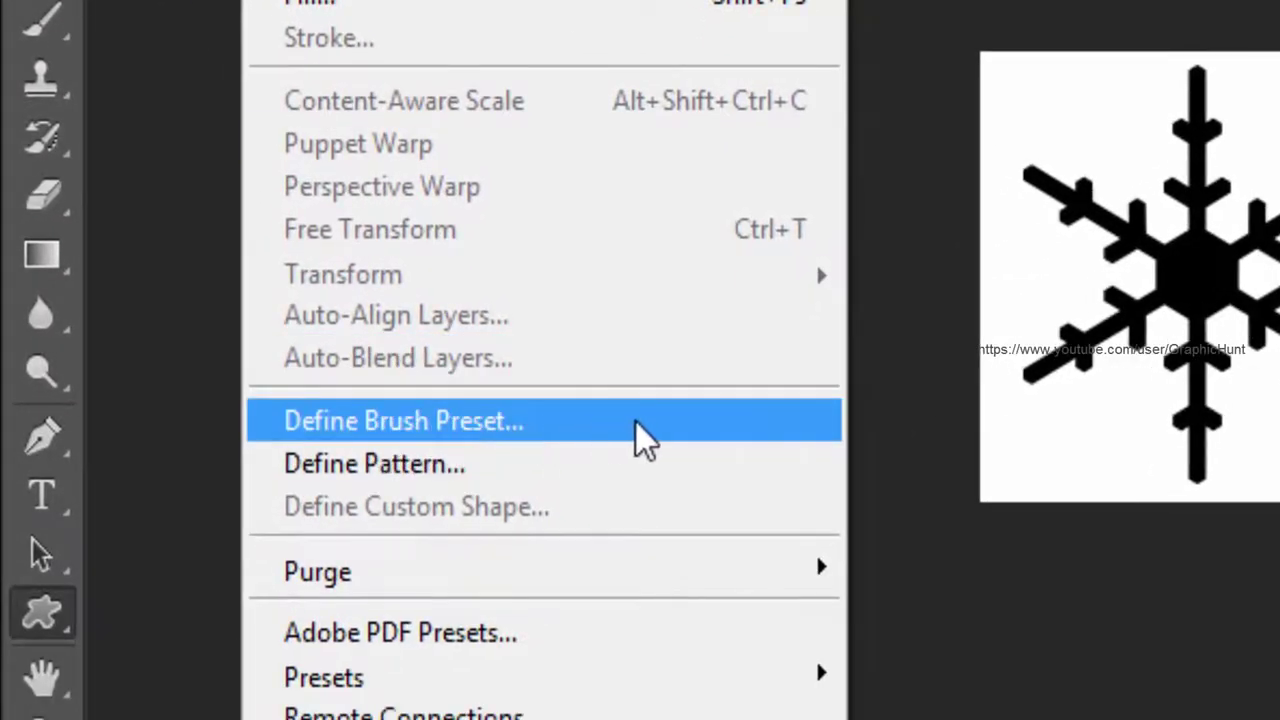
Step: Define the snowflake drawing as a brush preset named 'Snowflake 4'
click(640, 435)
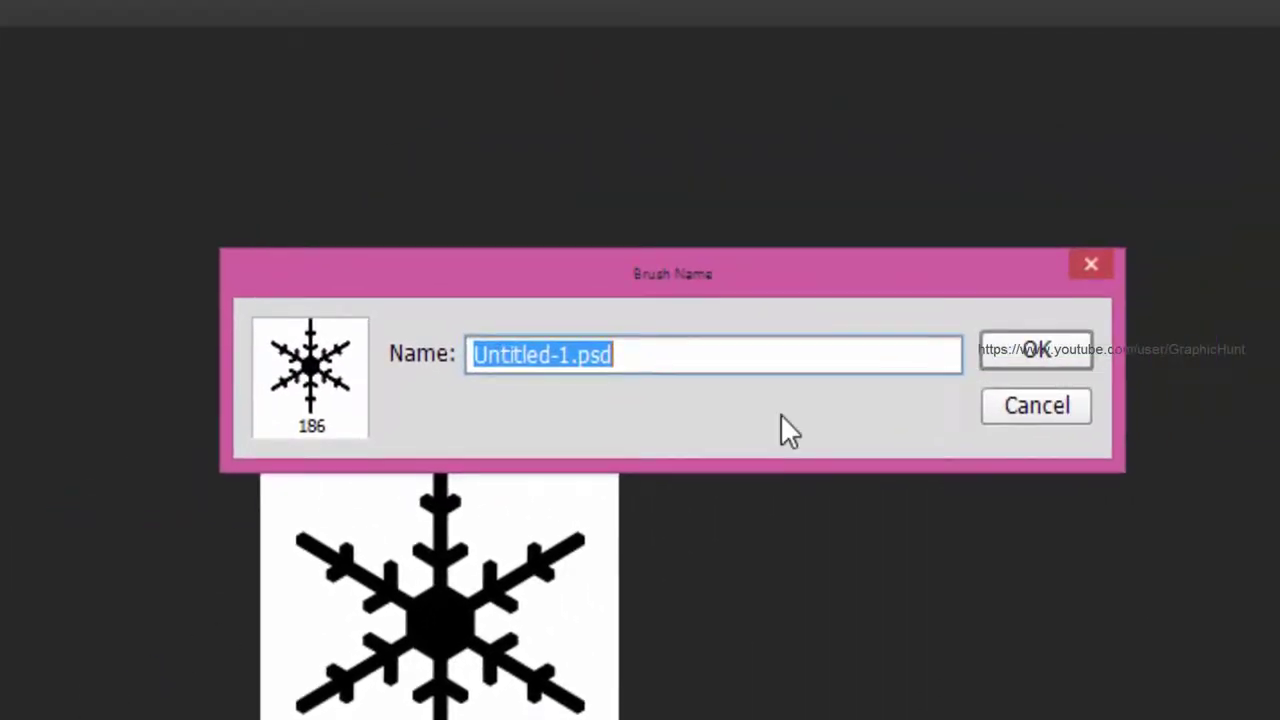
text(Snow)
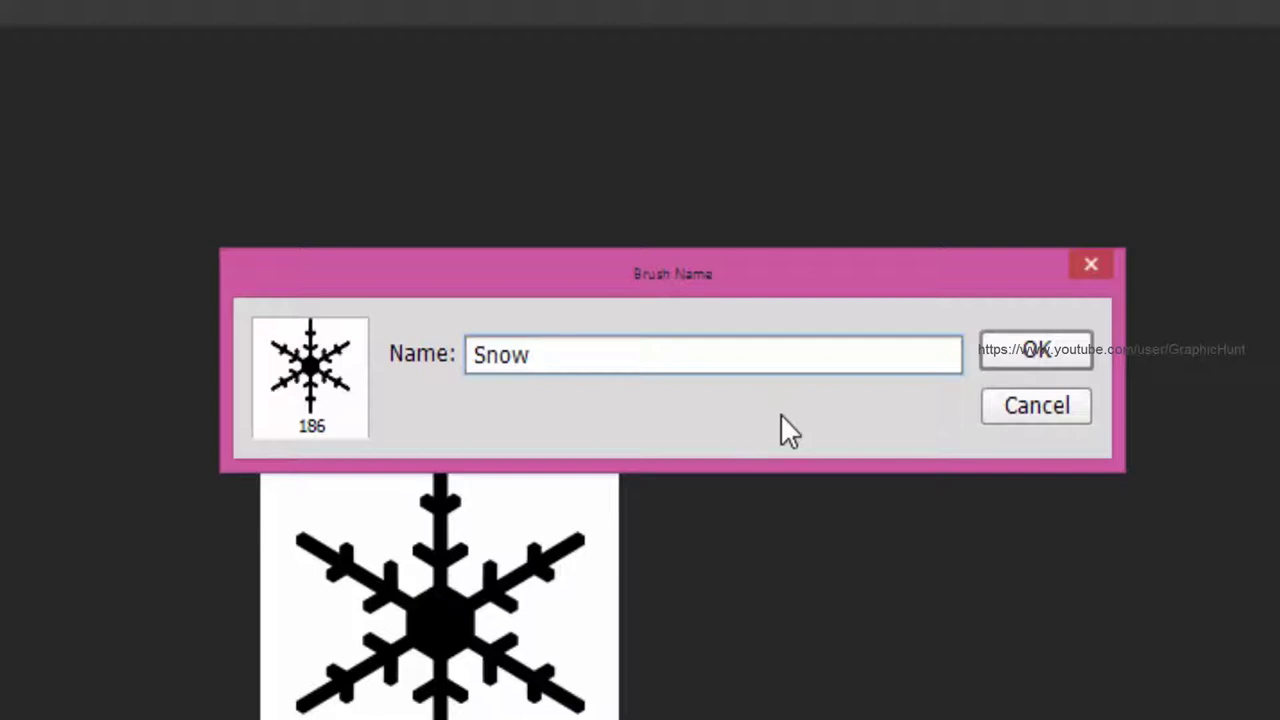
text(flake 4)
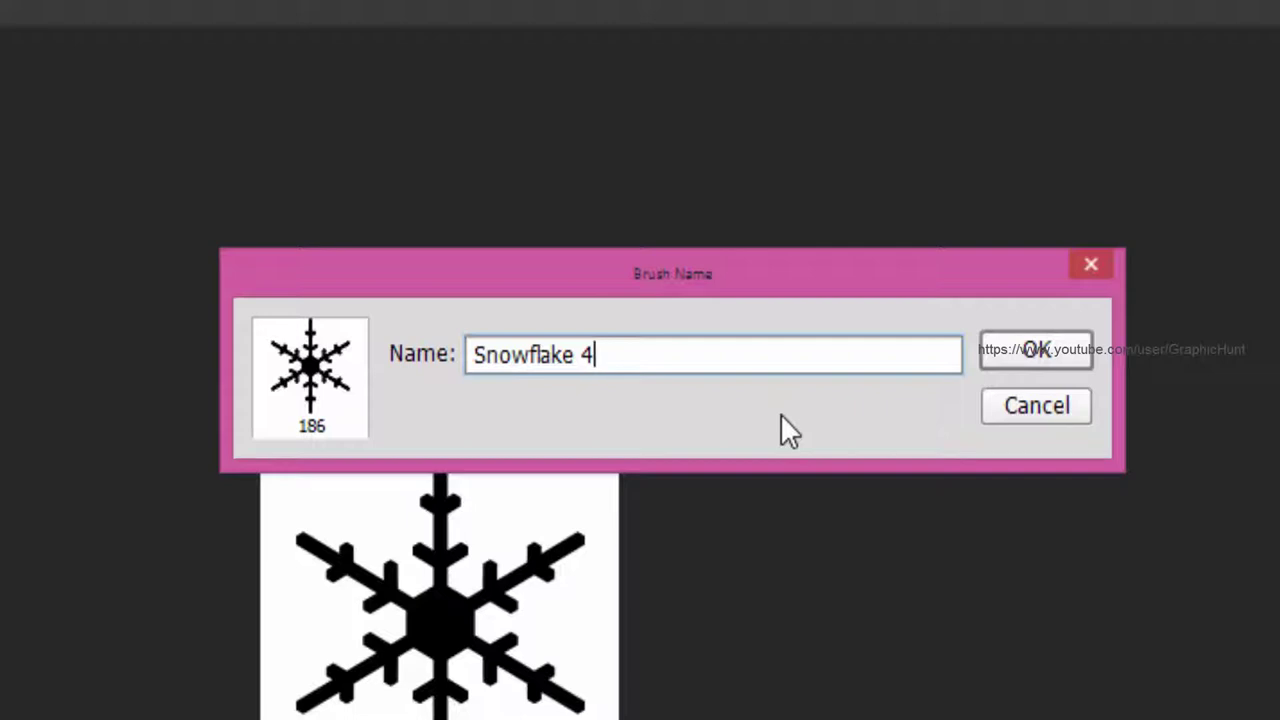
click(1057, 352)
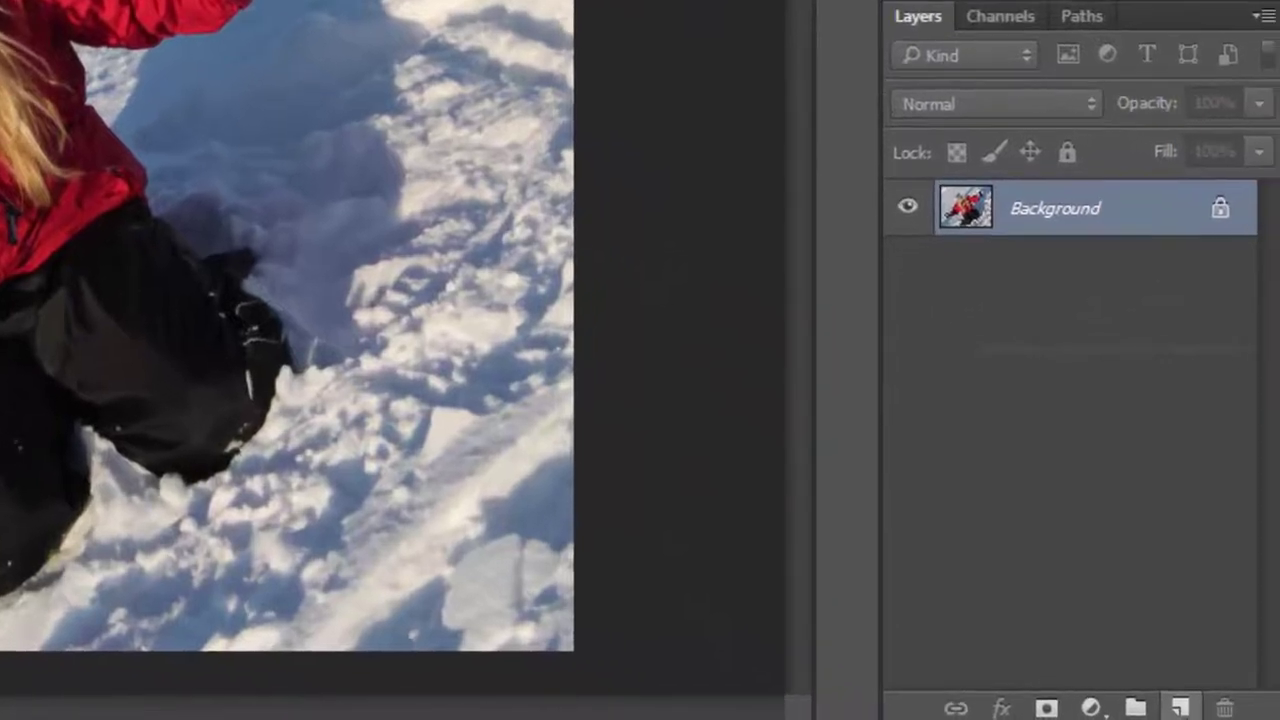
Step: Add a new layer above the snow photo and fill it with White
key(ctrl+shift+alt+n)
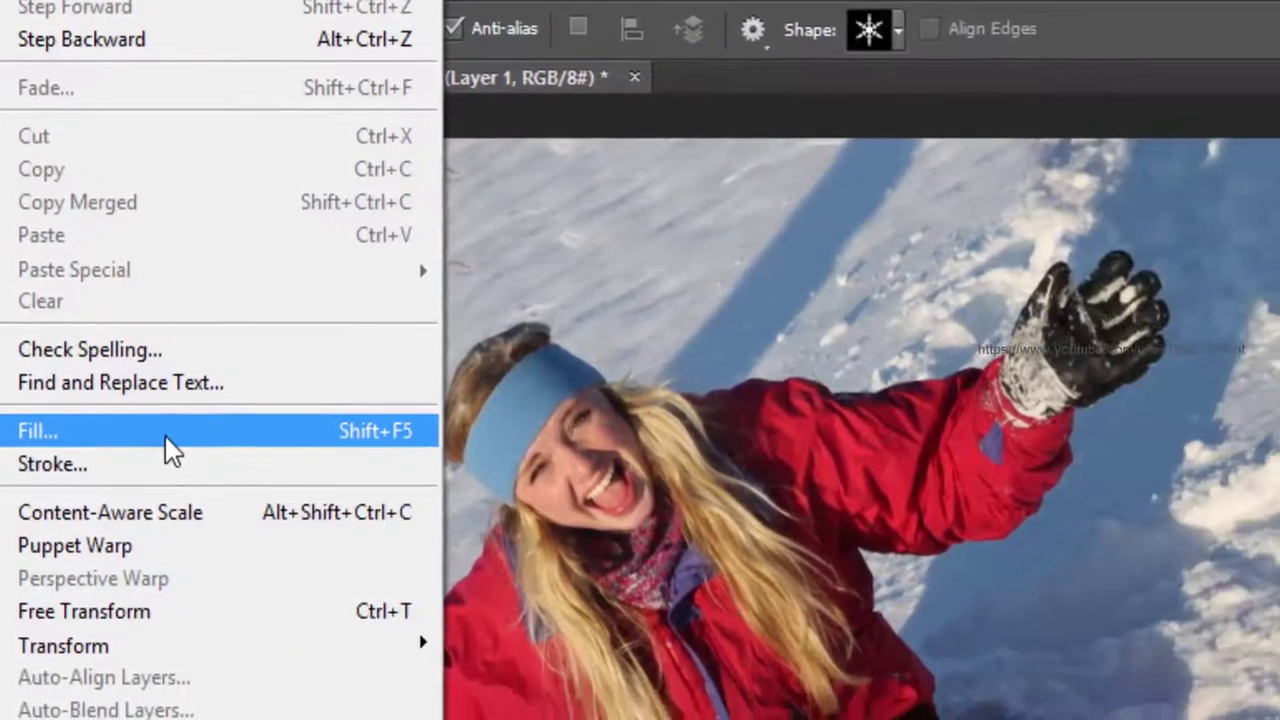
click(165, 436)
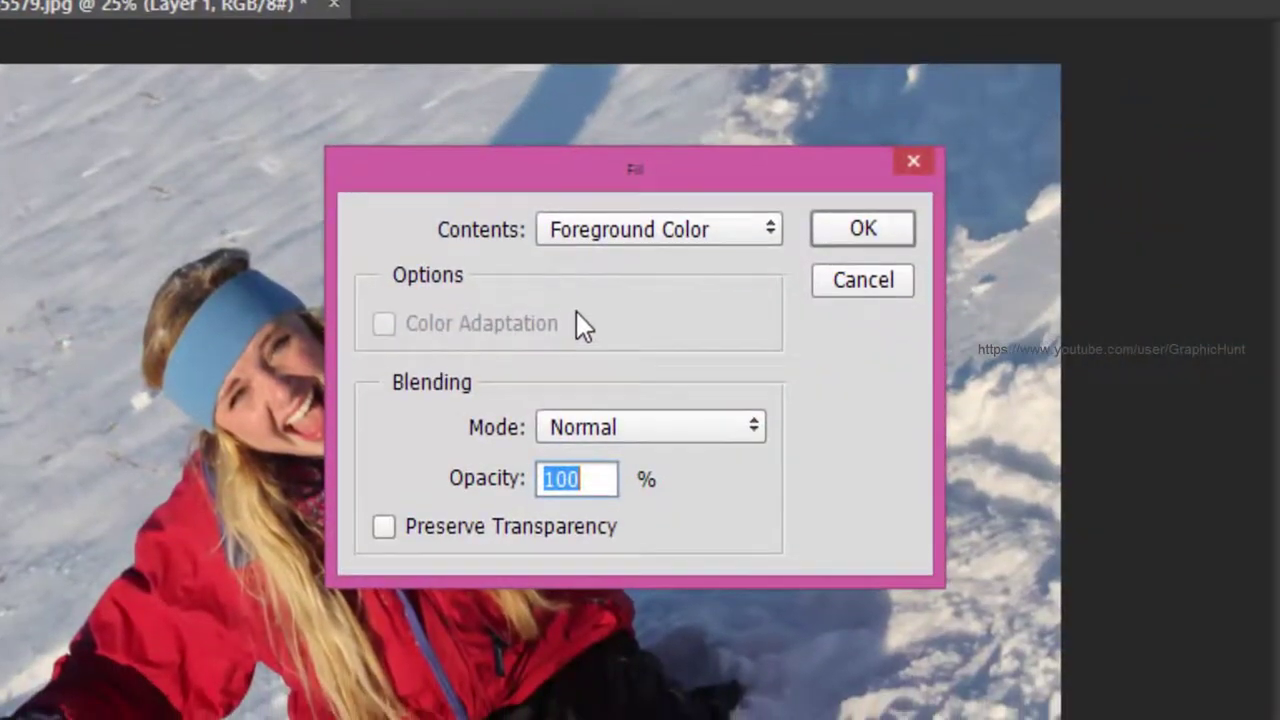
click(764, 239)
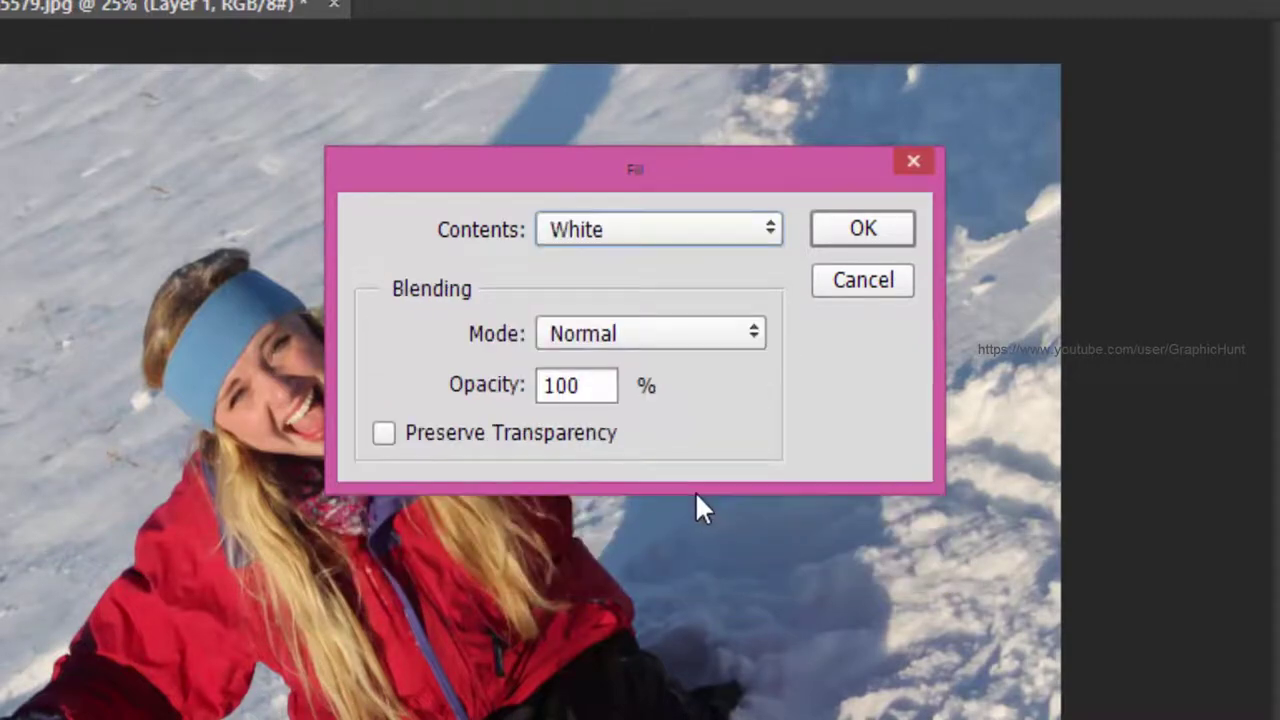
click(880, 238)
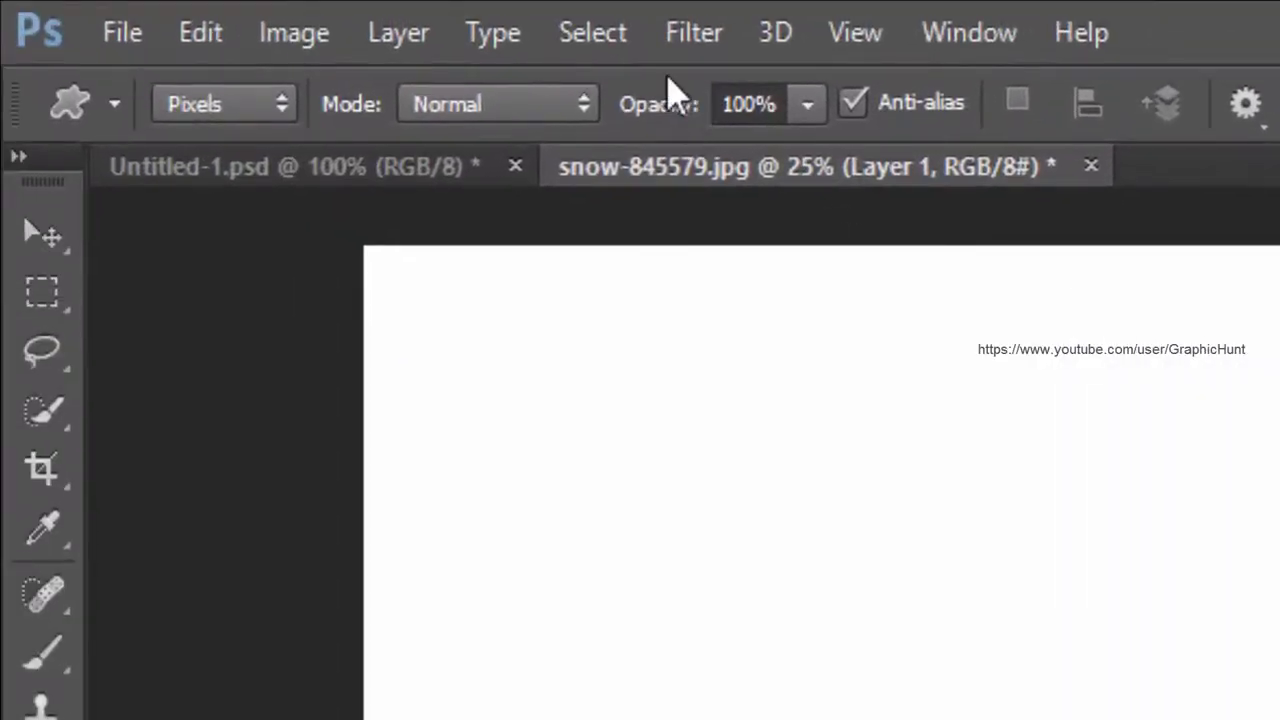
Step: Select the whole canvas and transform the selection inward to about 38.2 × 29.1 in
click(622, 38)
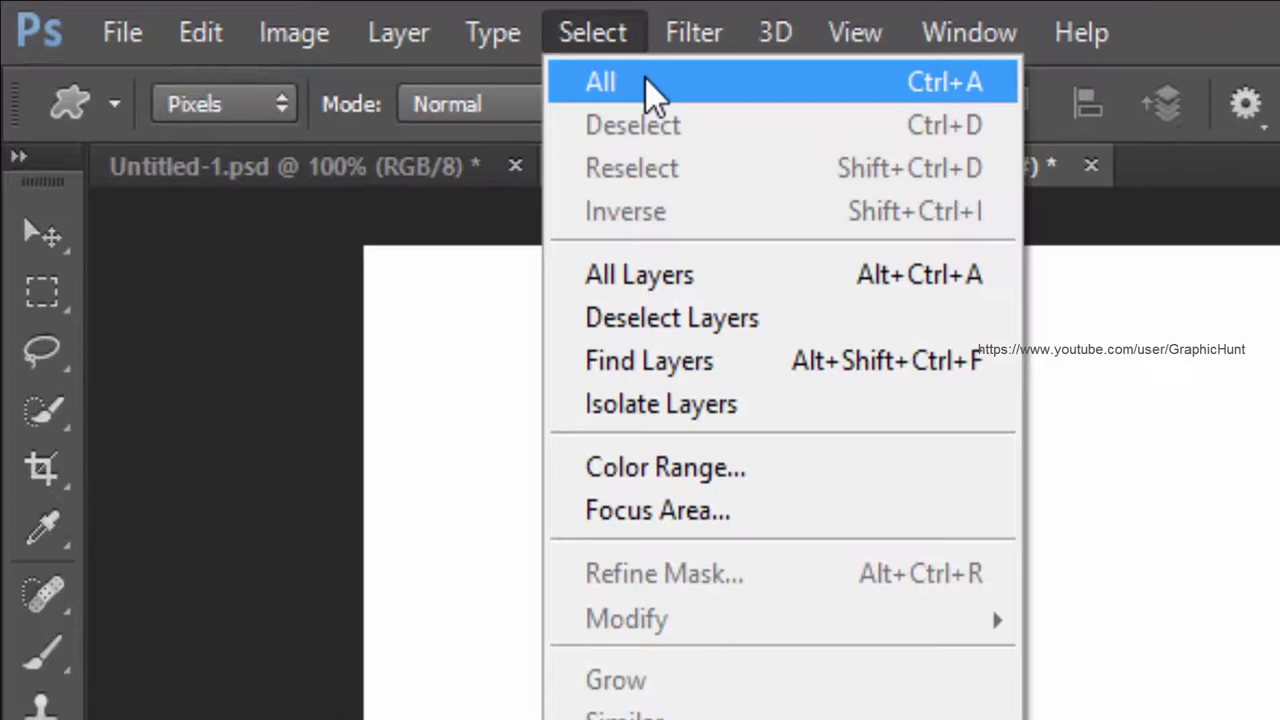
click(645, 82)
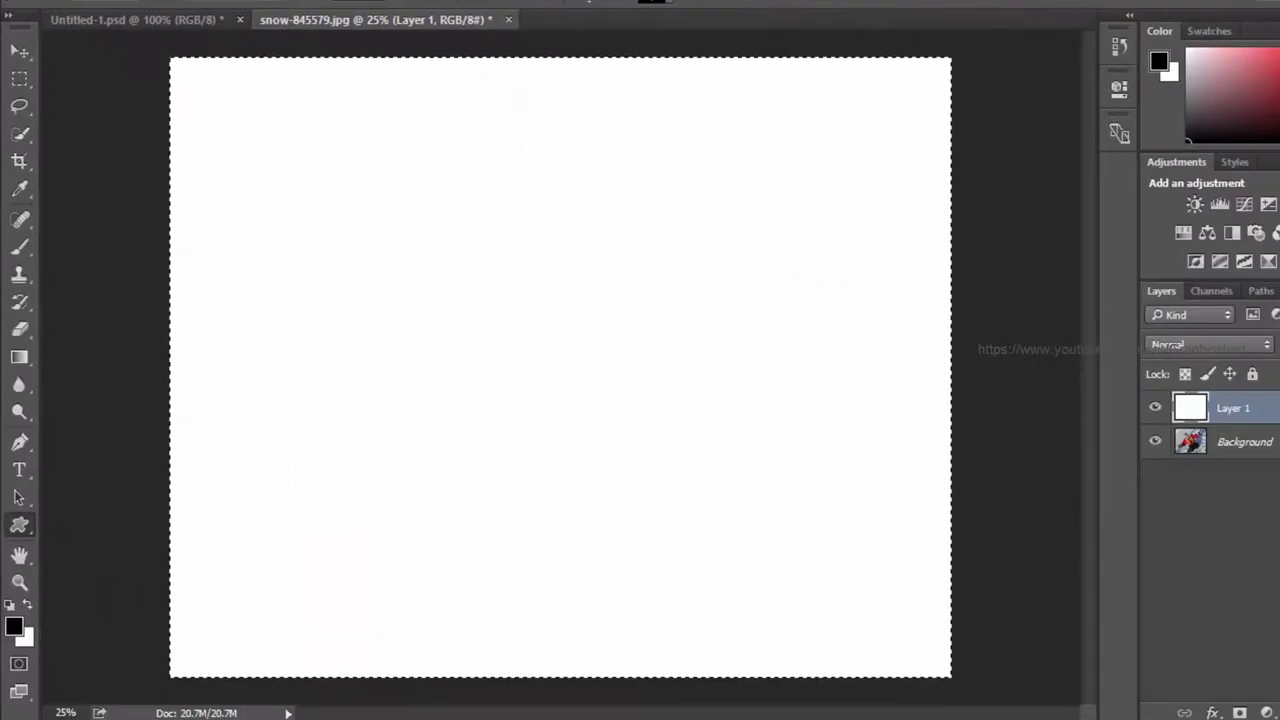
key(ctrl+d)
click(293, 2)
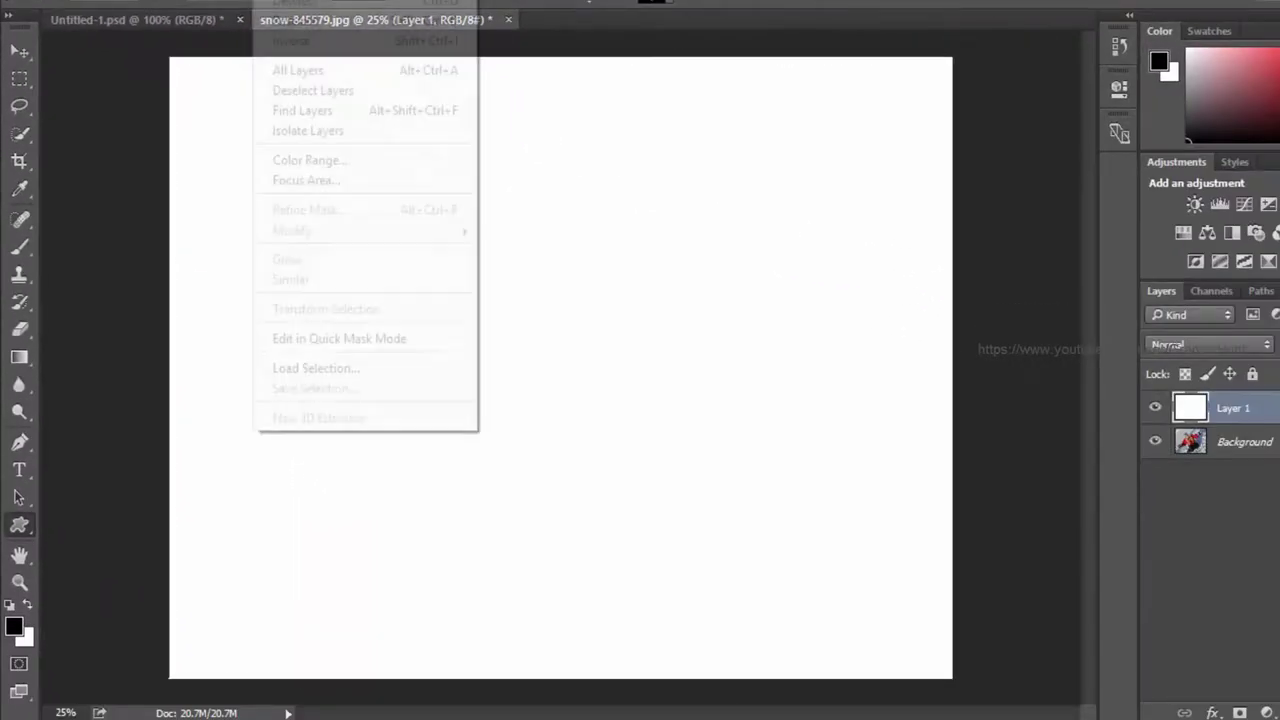
click(293, 2)
key(ctrl+a)
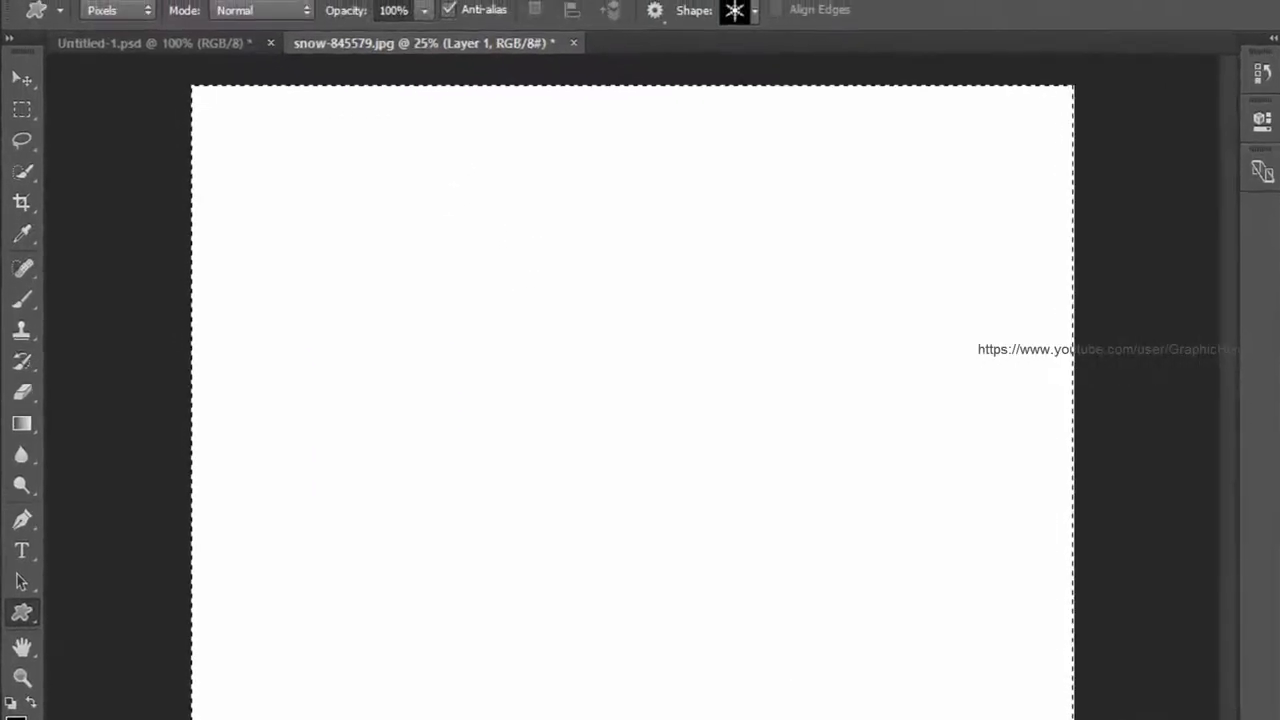
click(311, 0)
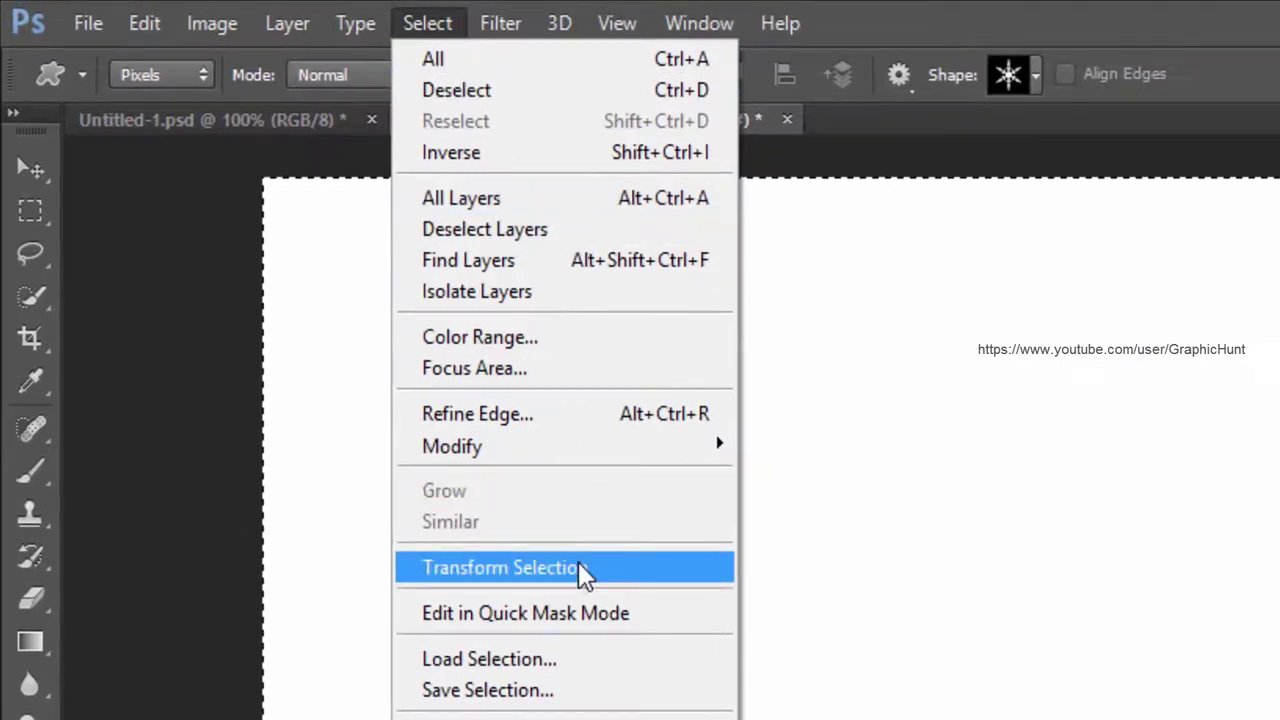
click(578, 565)
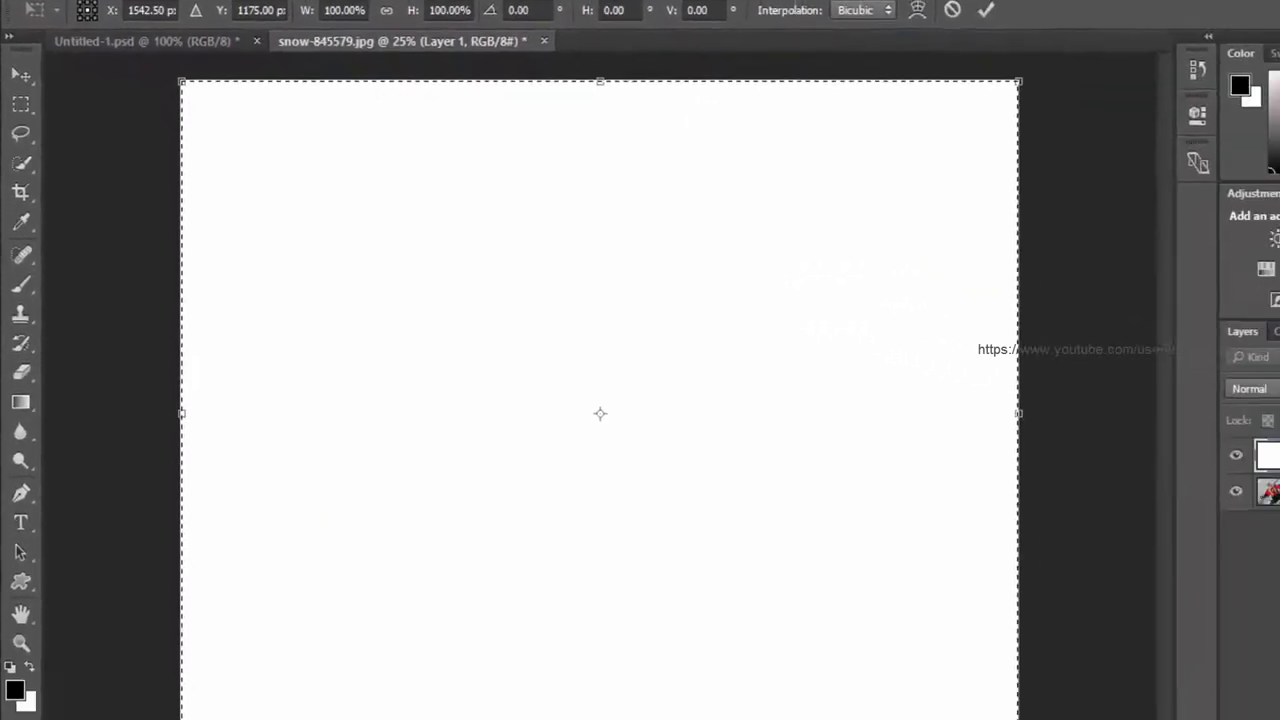
drag(262, 719, 294, 719)
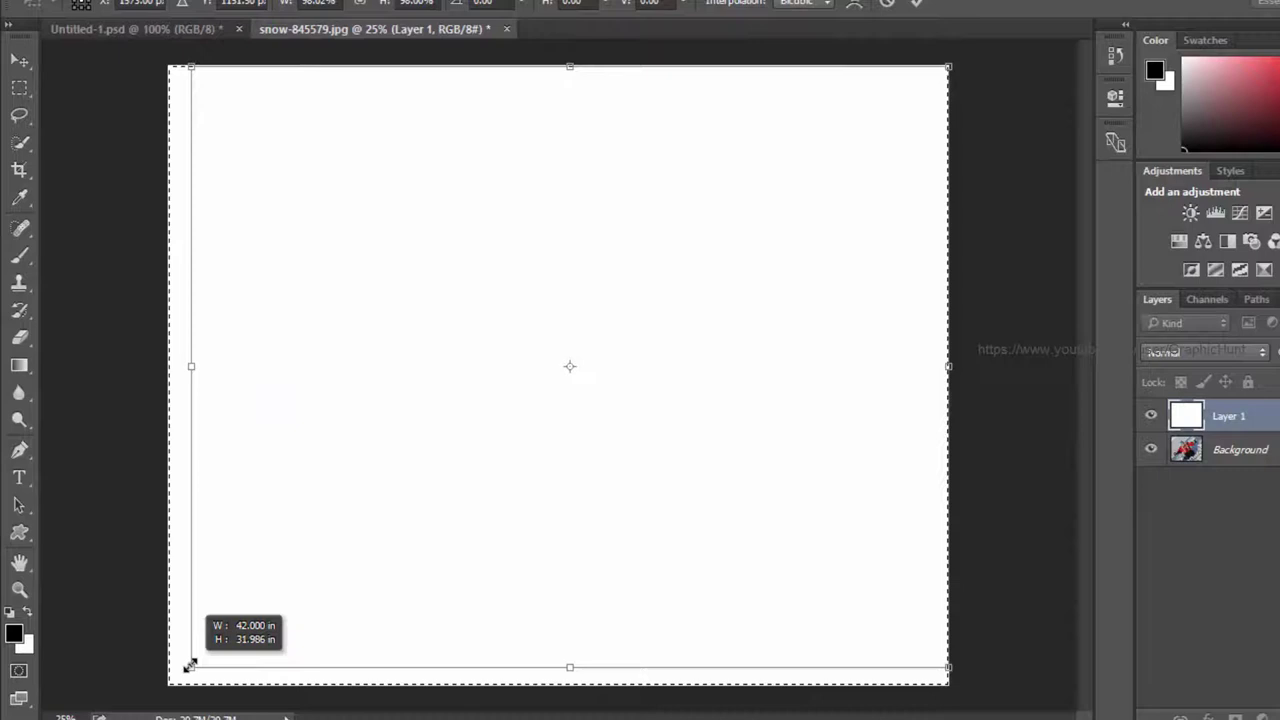
drag(190, 665, 206, 650)
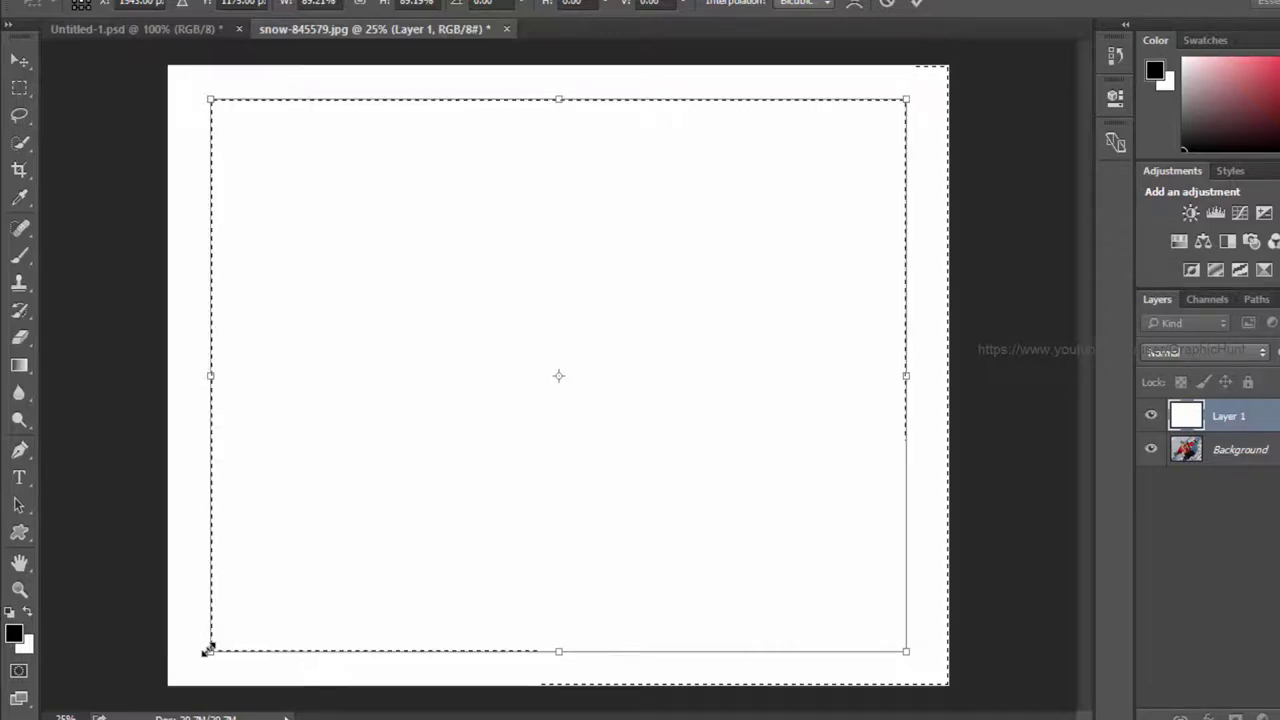
key(u)
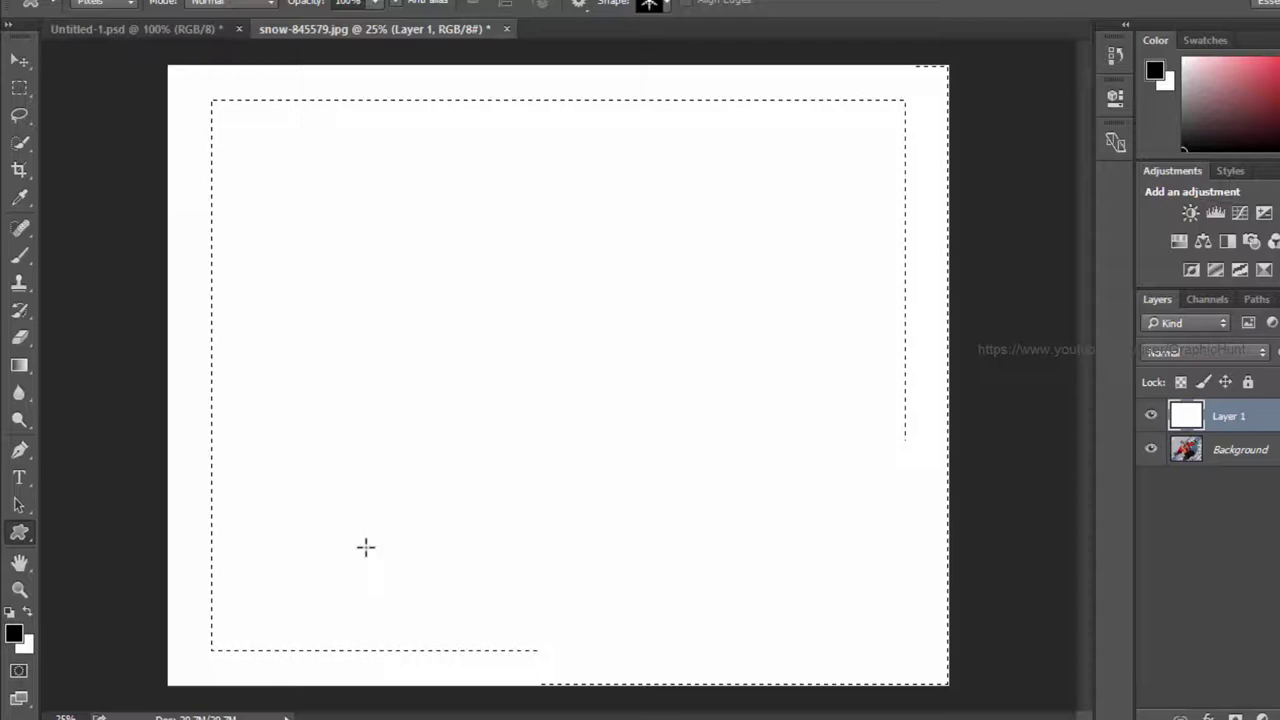
Step: Delete the selected white centre, then expand the selection by 50 pixels
key(Delete)
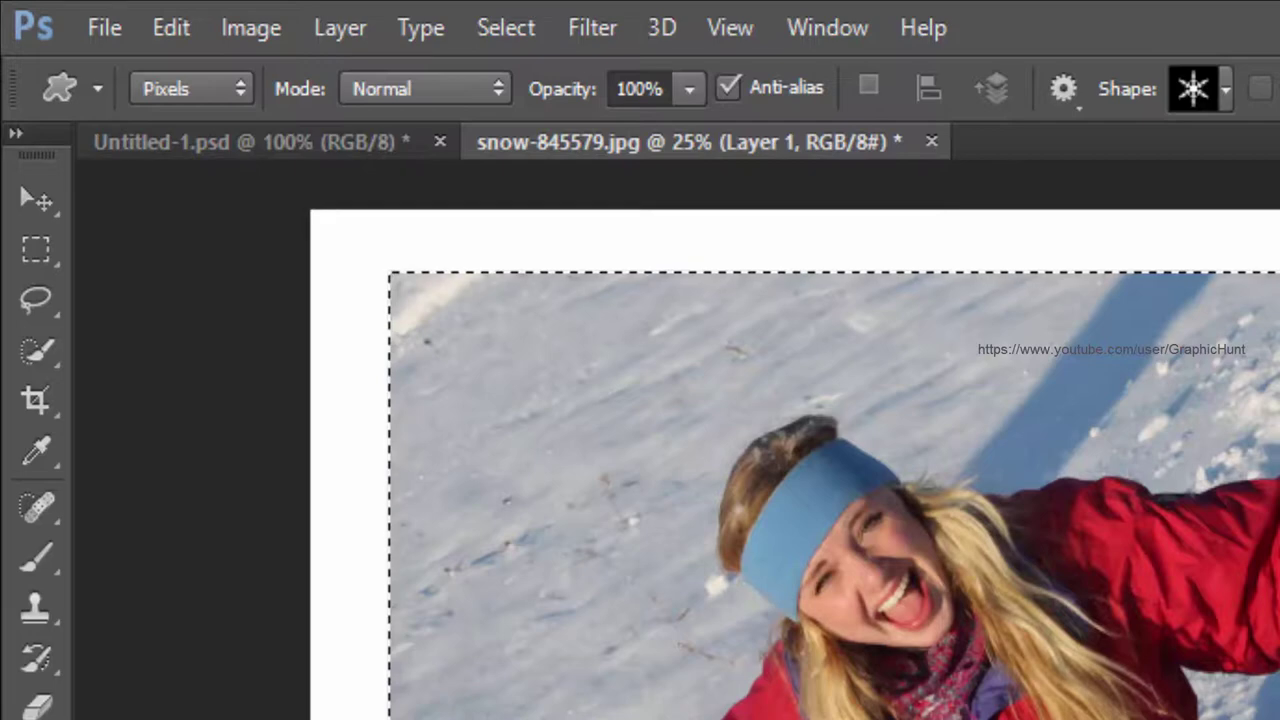
click(506, 38)
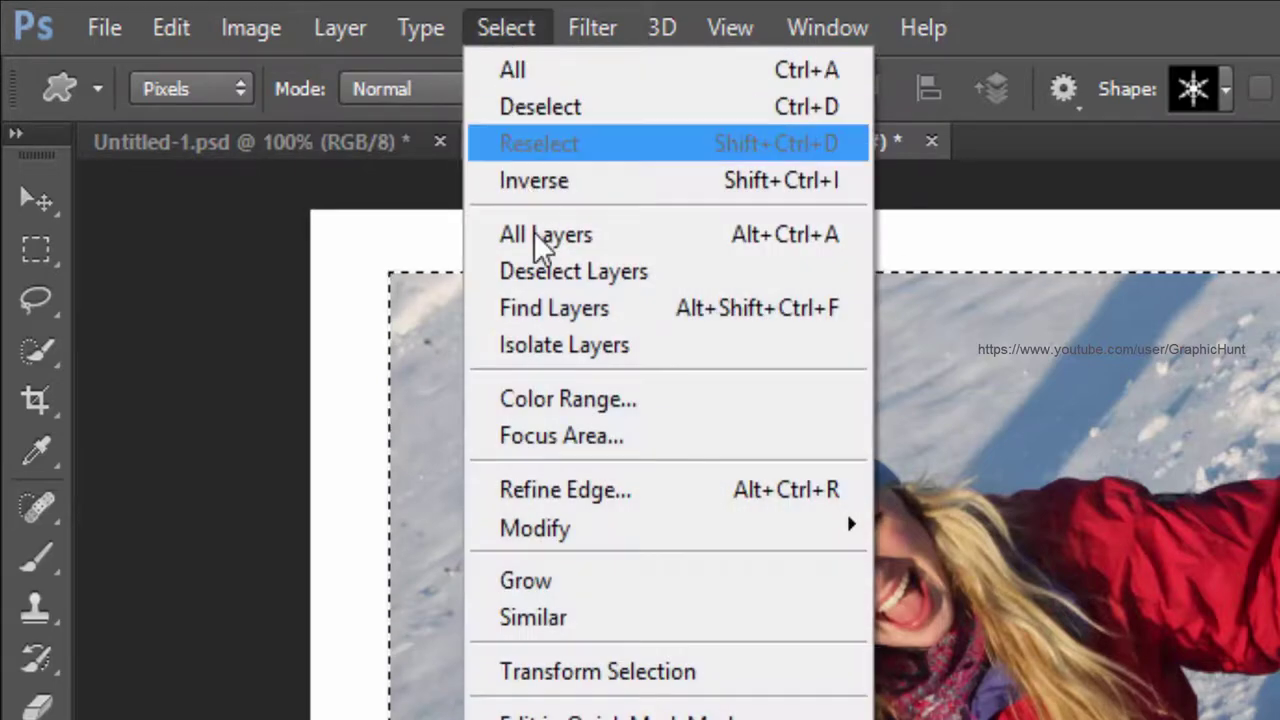
mouse_move(615, 531)
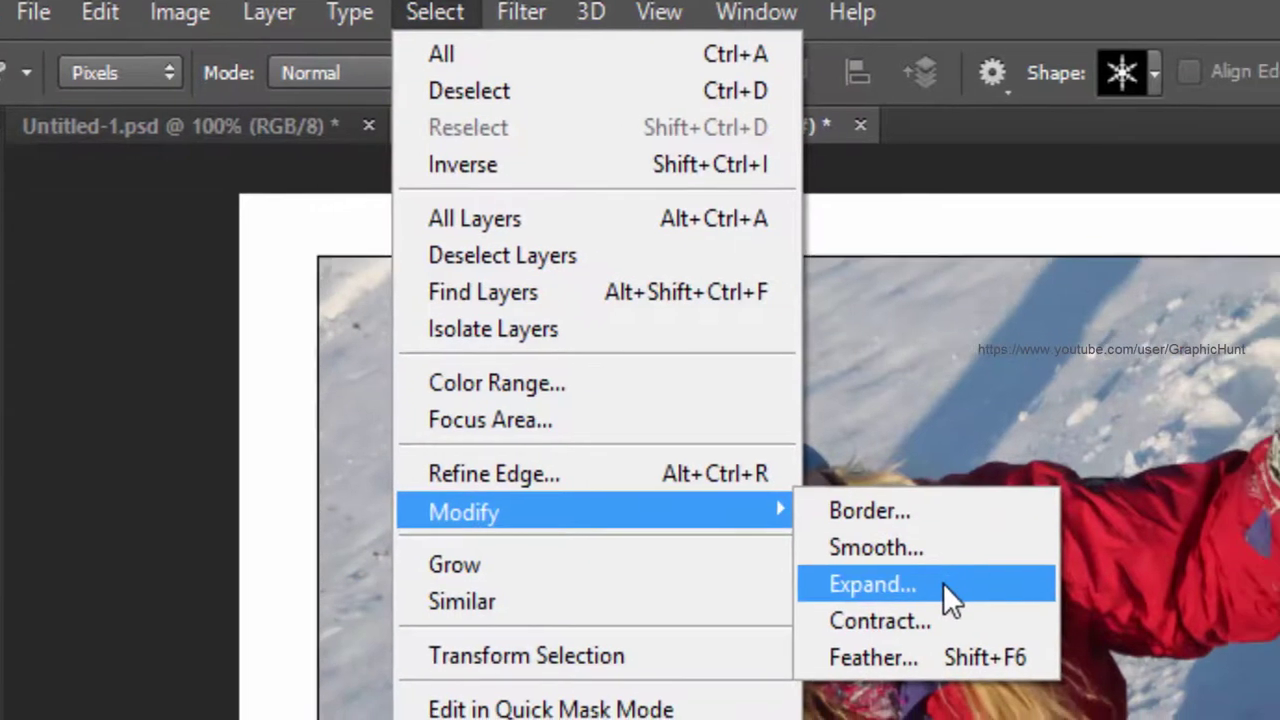
click(943, 600)
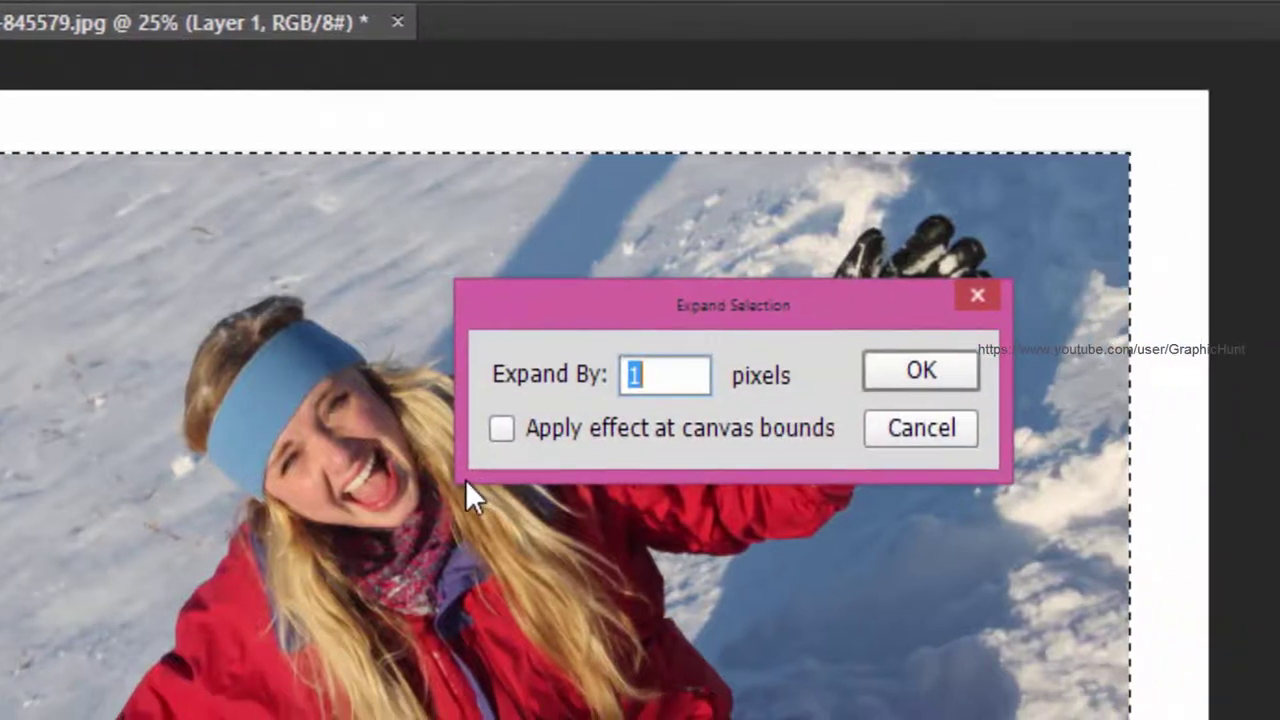
text(50)
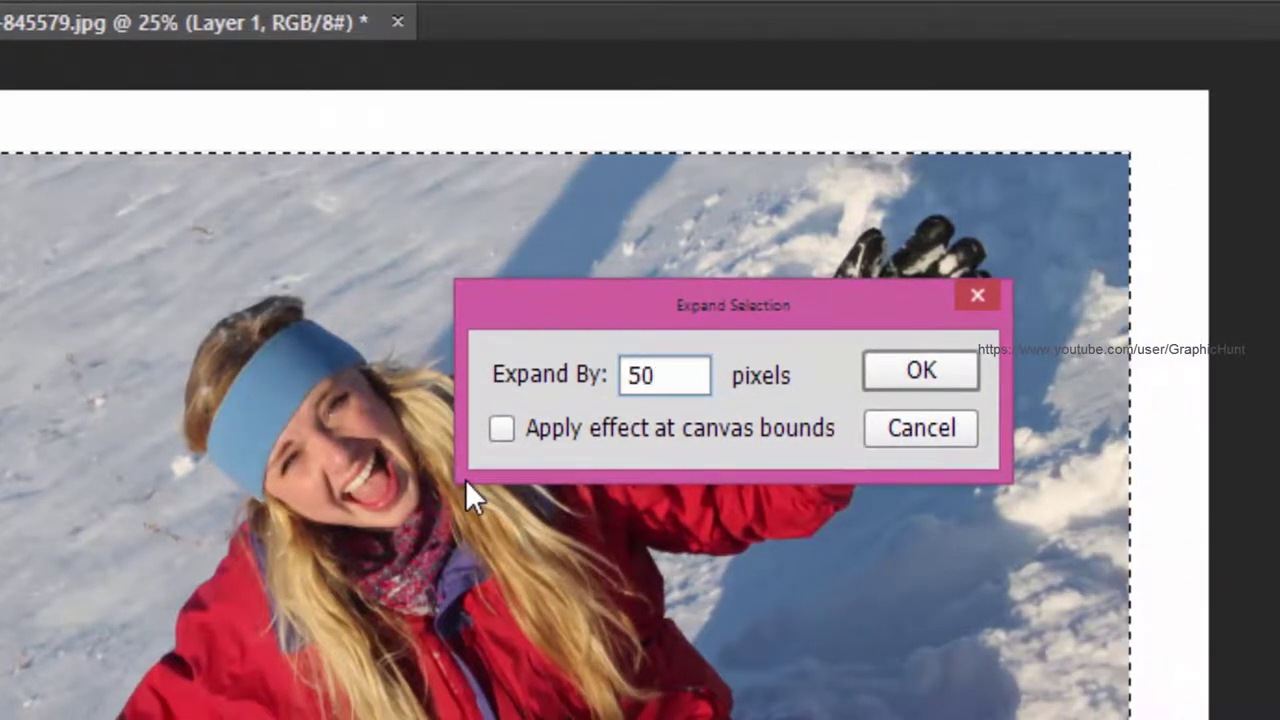
click(917, 372)
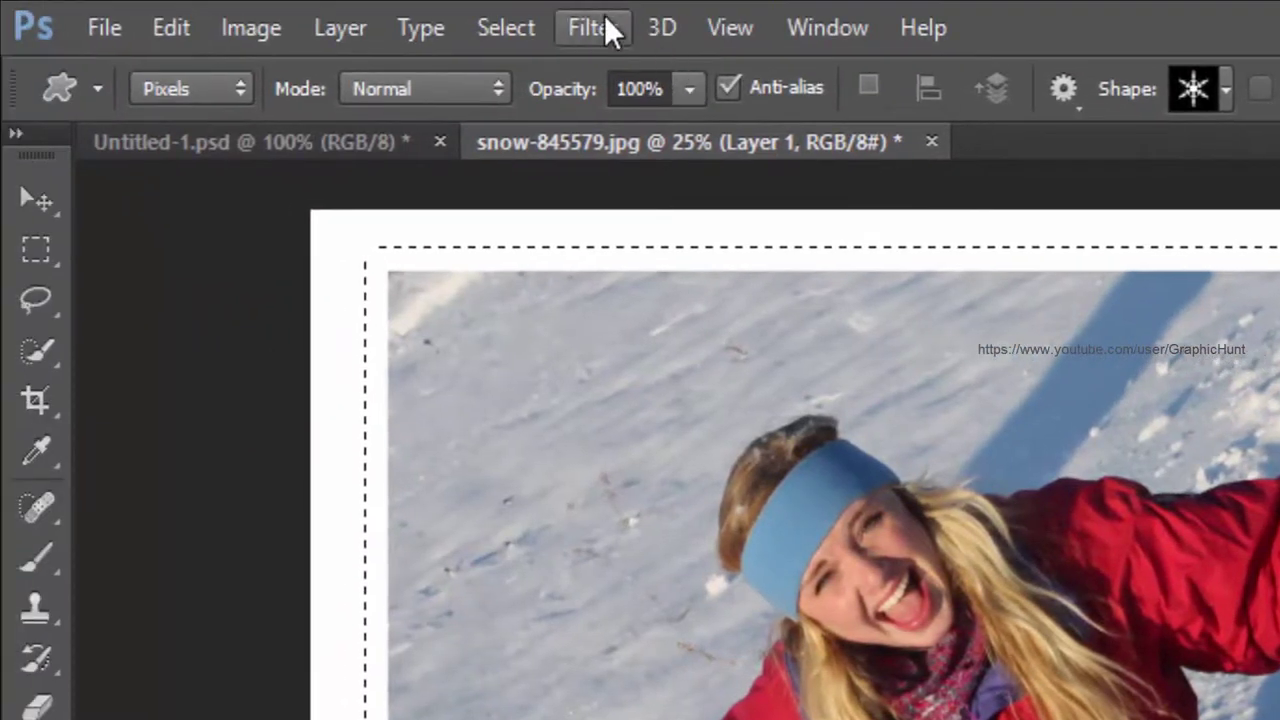
Step: Apply a Gaussian Blur with a 14-pixel radius to the frame's inner edge
click(604, 28)
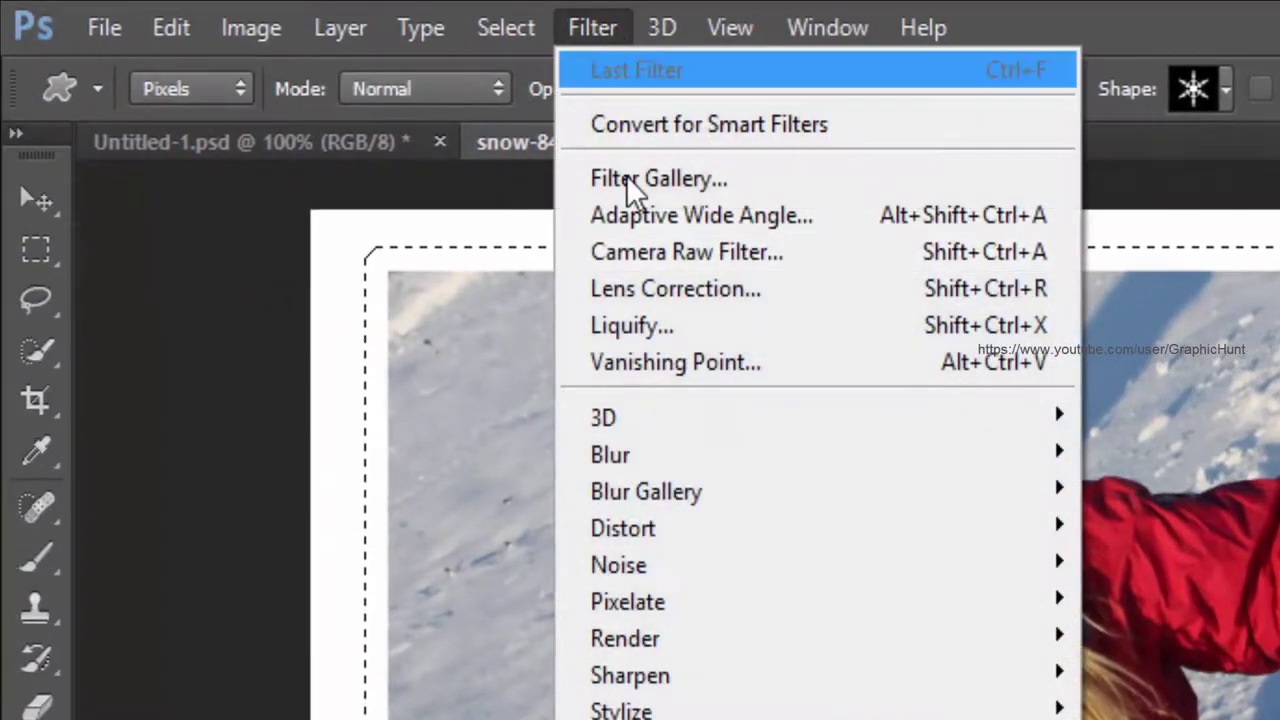
mouse_move(805, 455)
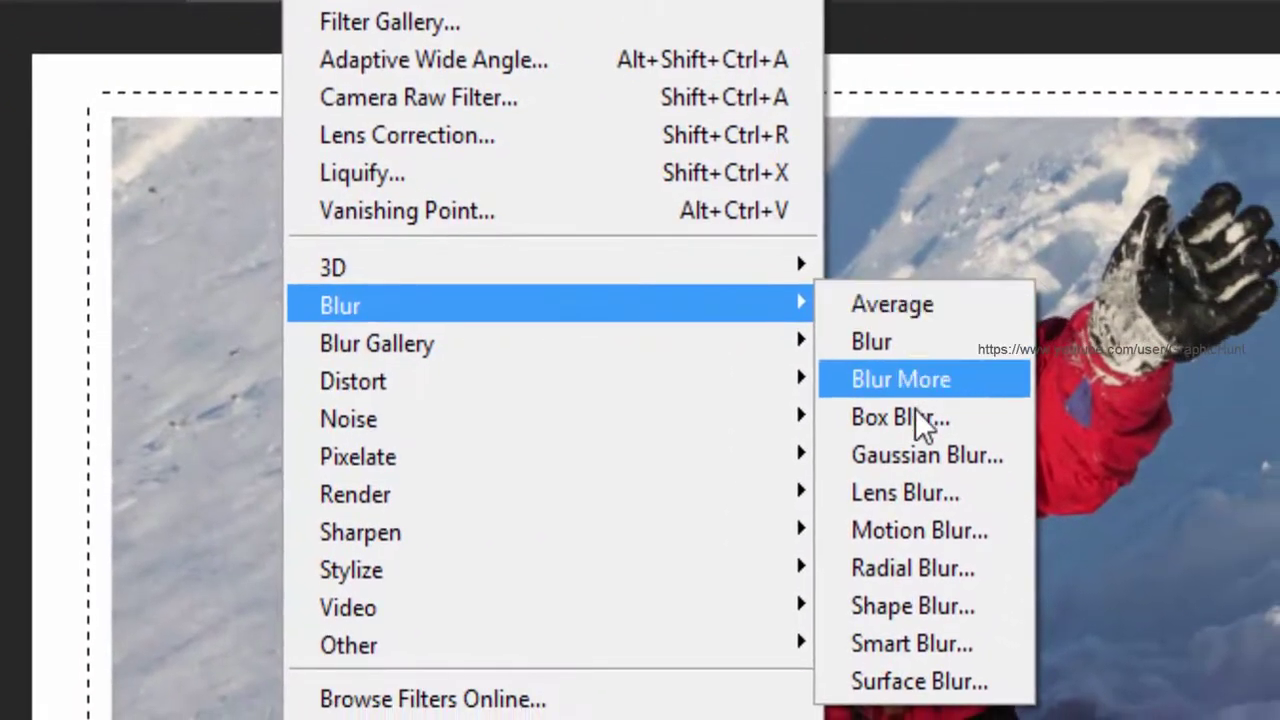
click(1000, 455)
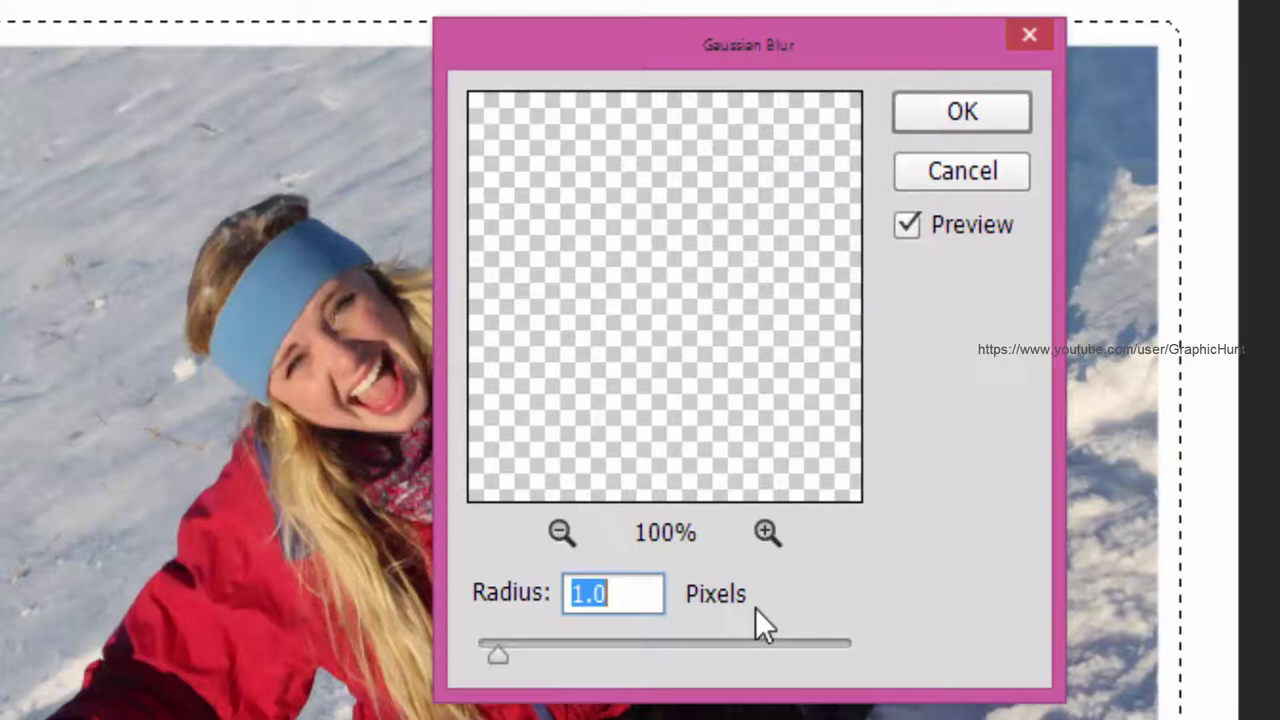
text(14)
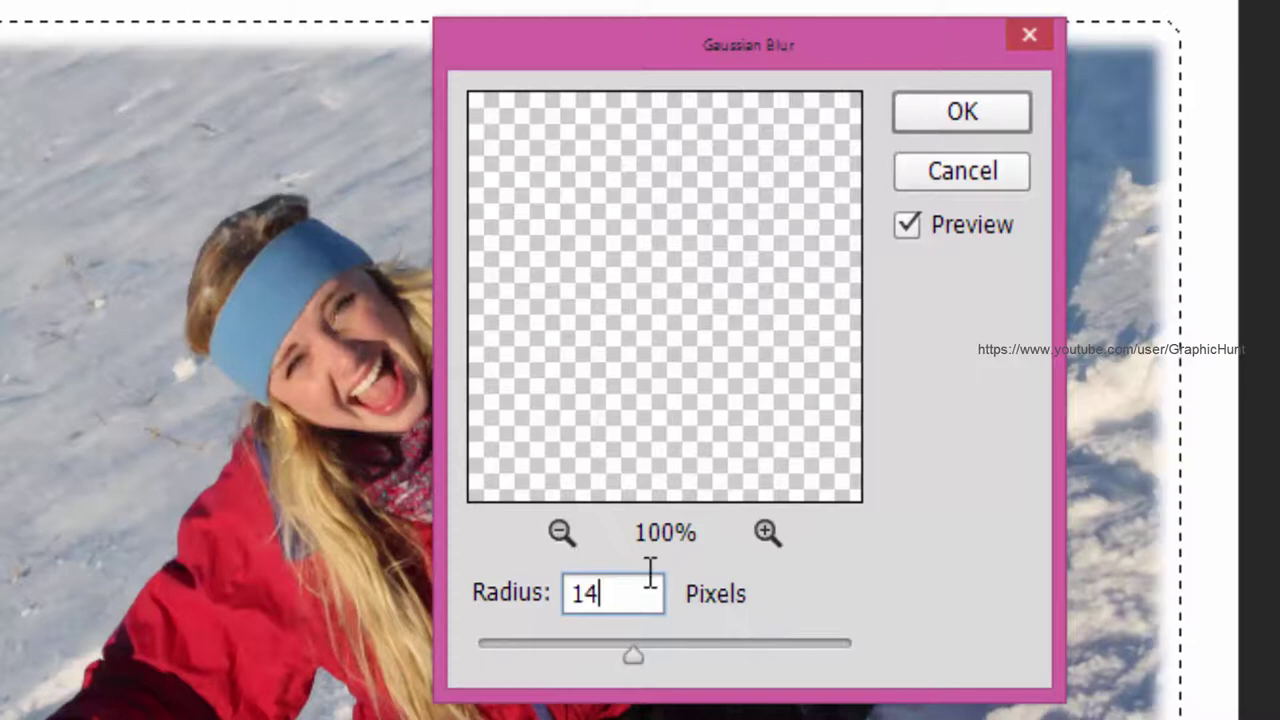
click(952, 118)
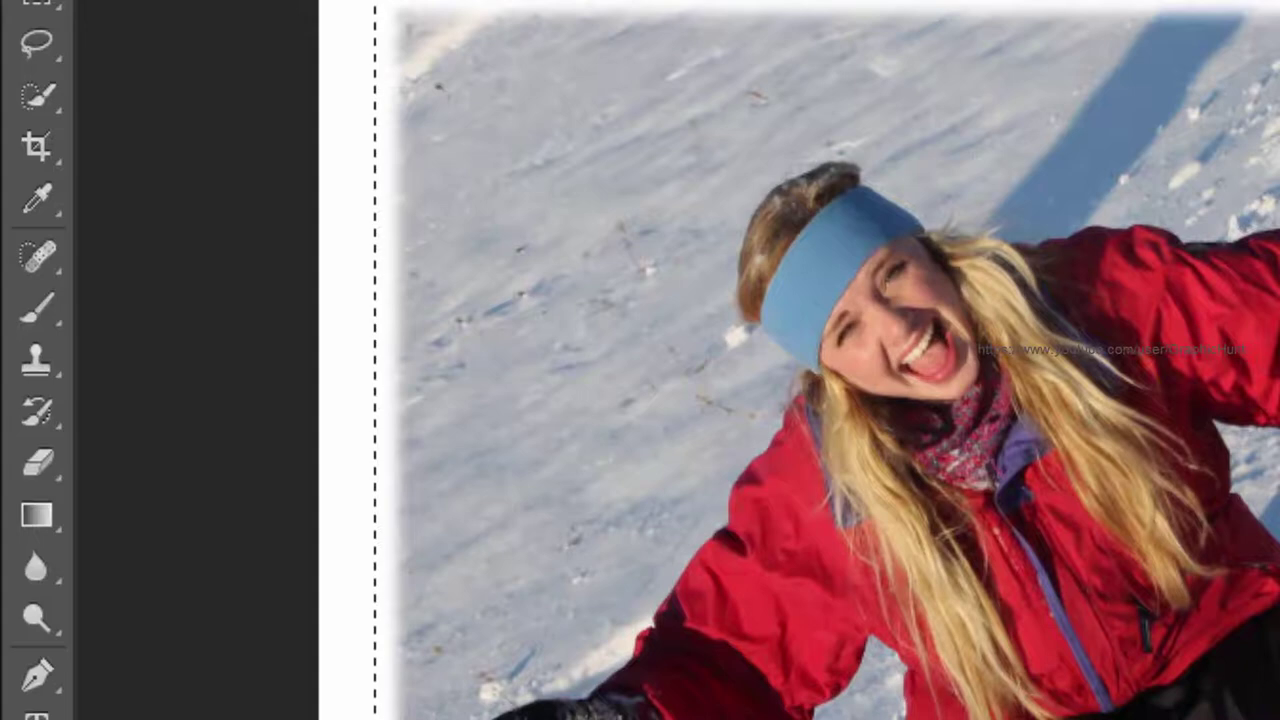
Step: Select the Brush tool with the 186 px snowflake brush preset
click(51, 317)
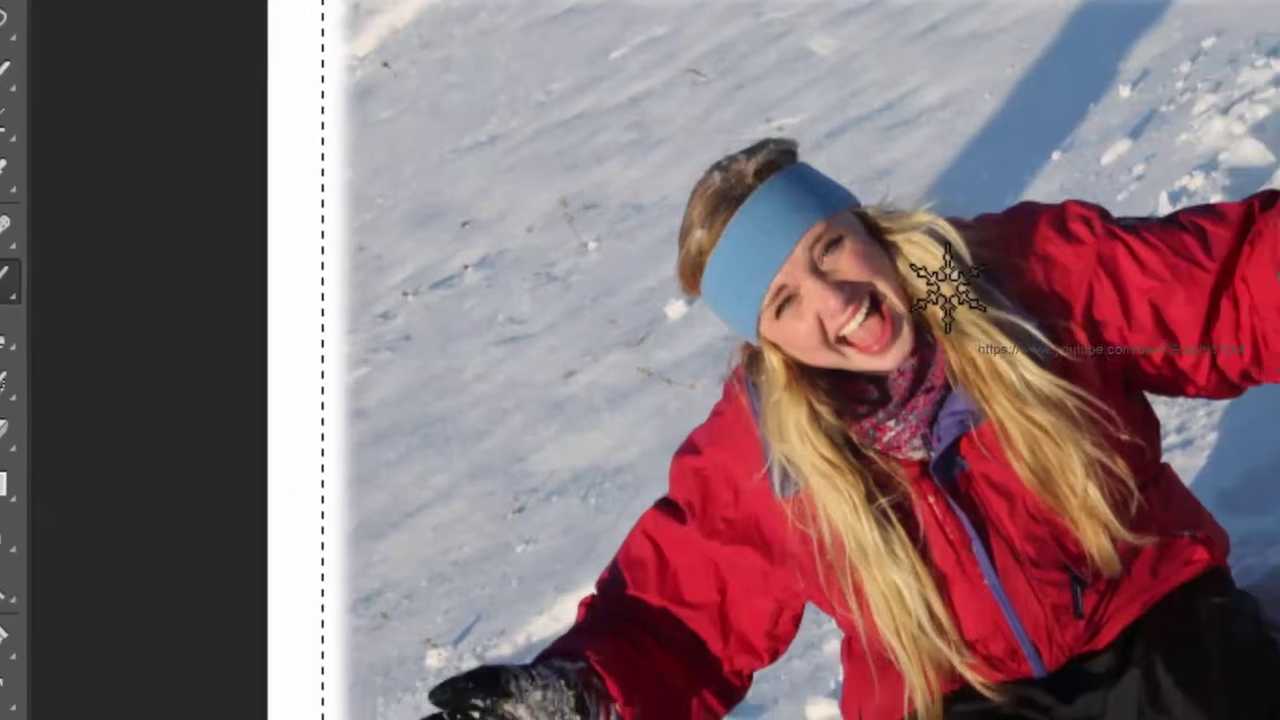
right_click(1010, 322)
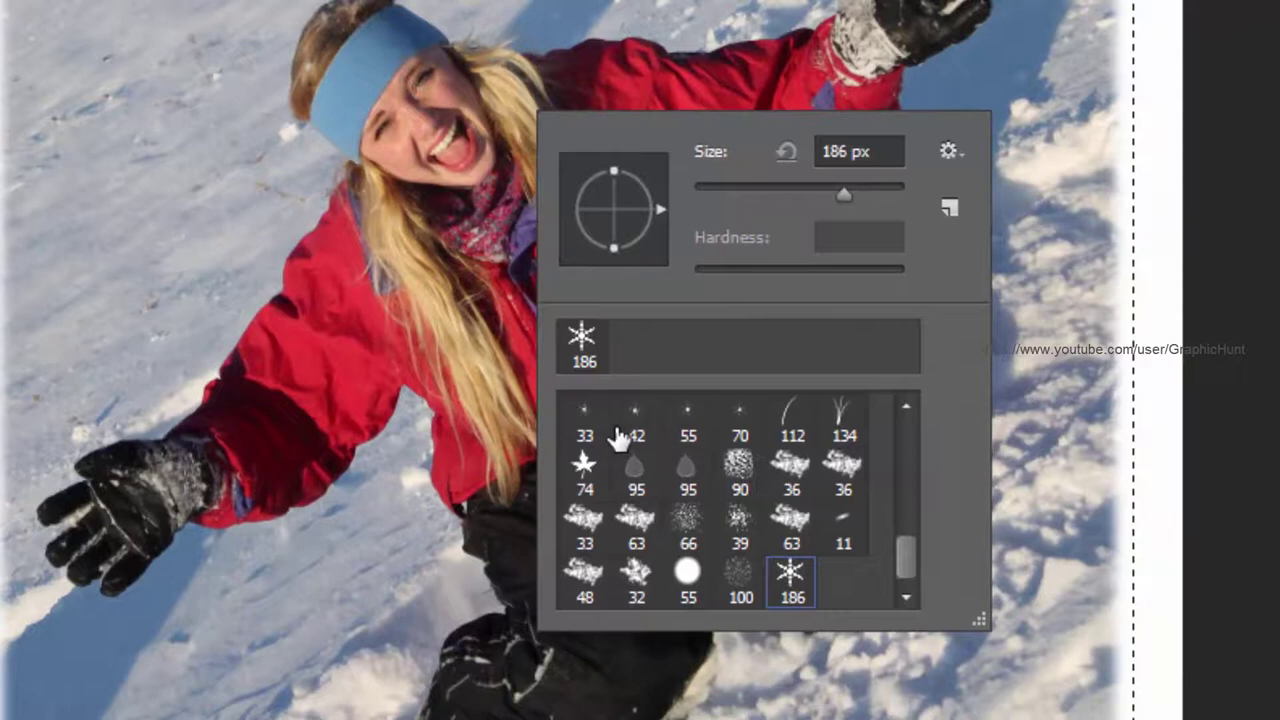
mouse_move(906, 556)
mouse_down()
mouse_move(911, 403)
mouse_move(914, 610)
mouse_up()
click(795, 585)
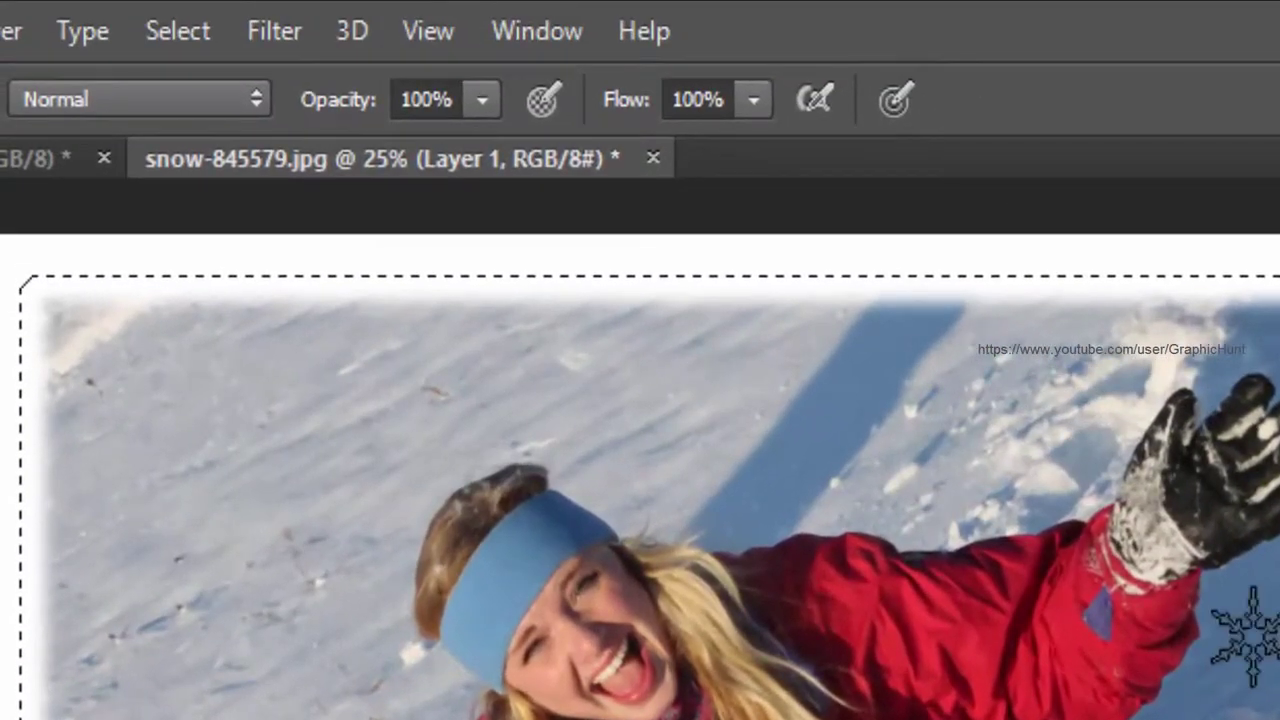
Step: In the Brush panel, enable Shape Dynamics with 100% Size Jitter and Scattering at 500%
click(567, 28)
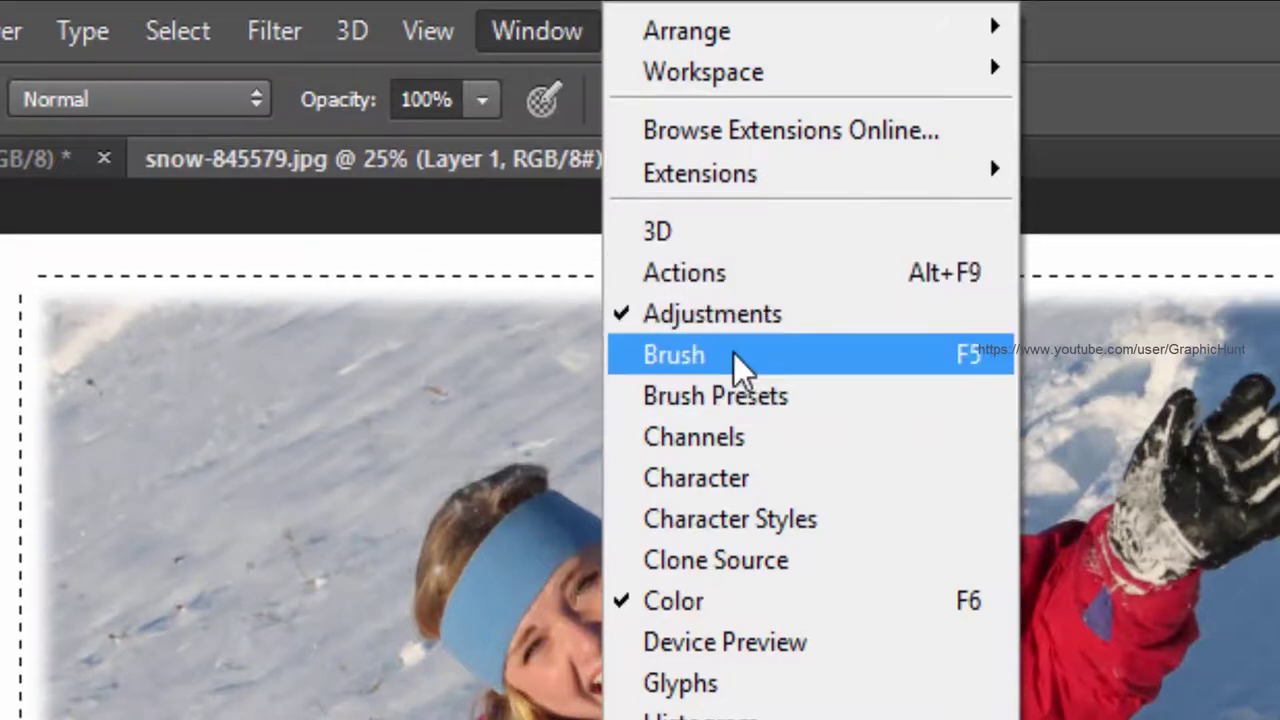
click(734, 357)
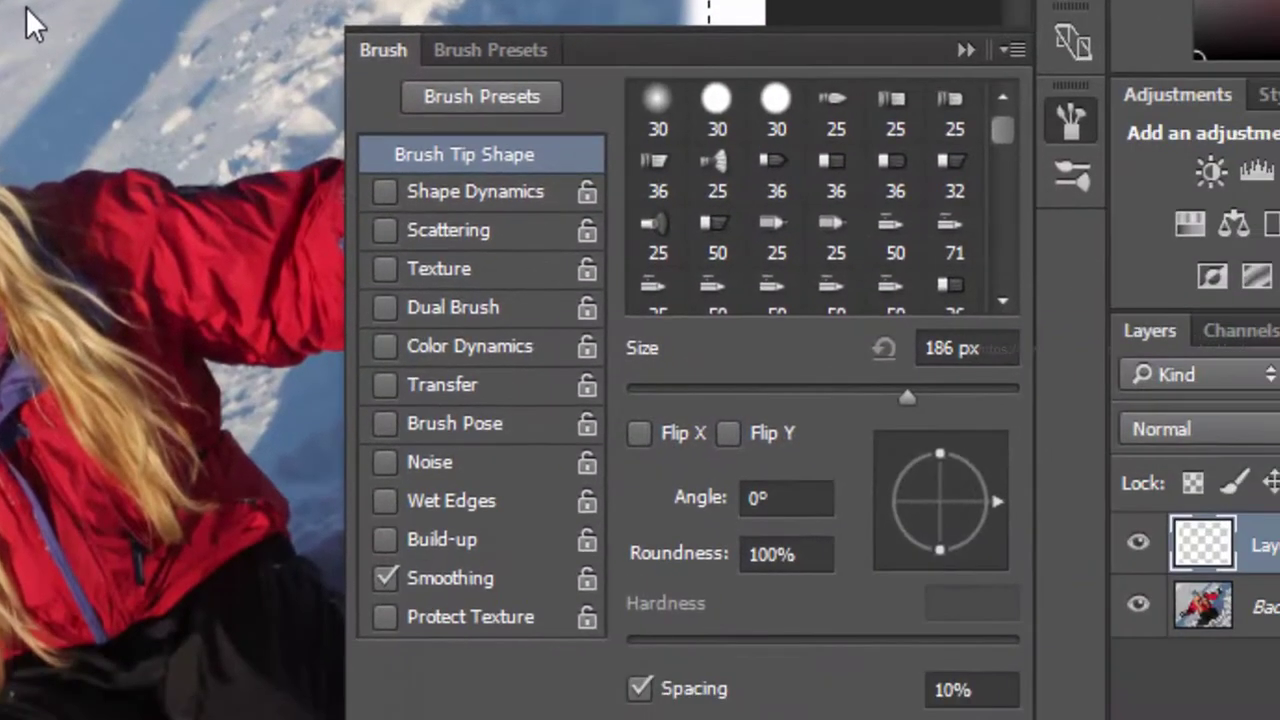
click(436, 192)
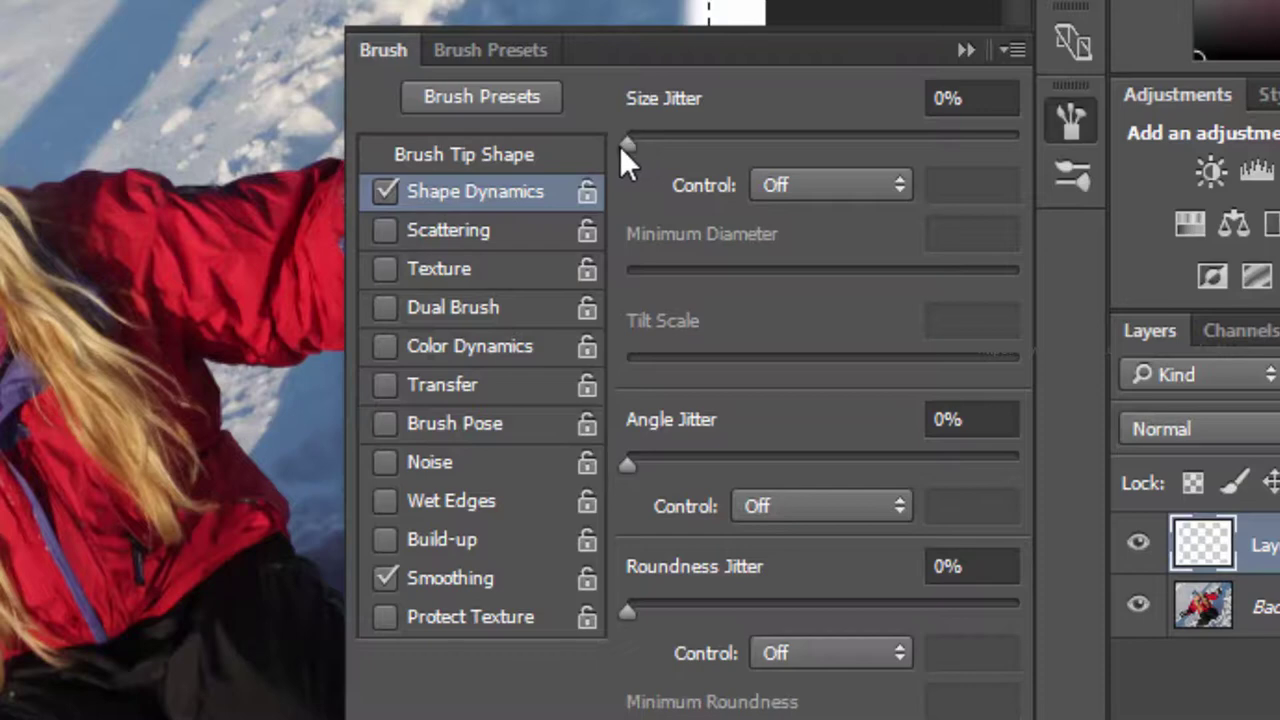
drag(622, 145, 1030, 141)
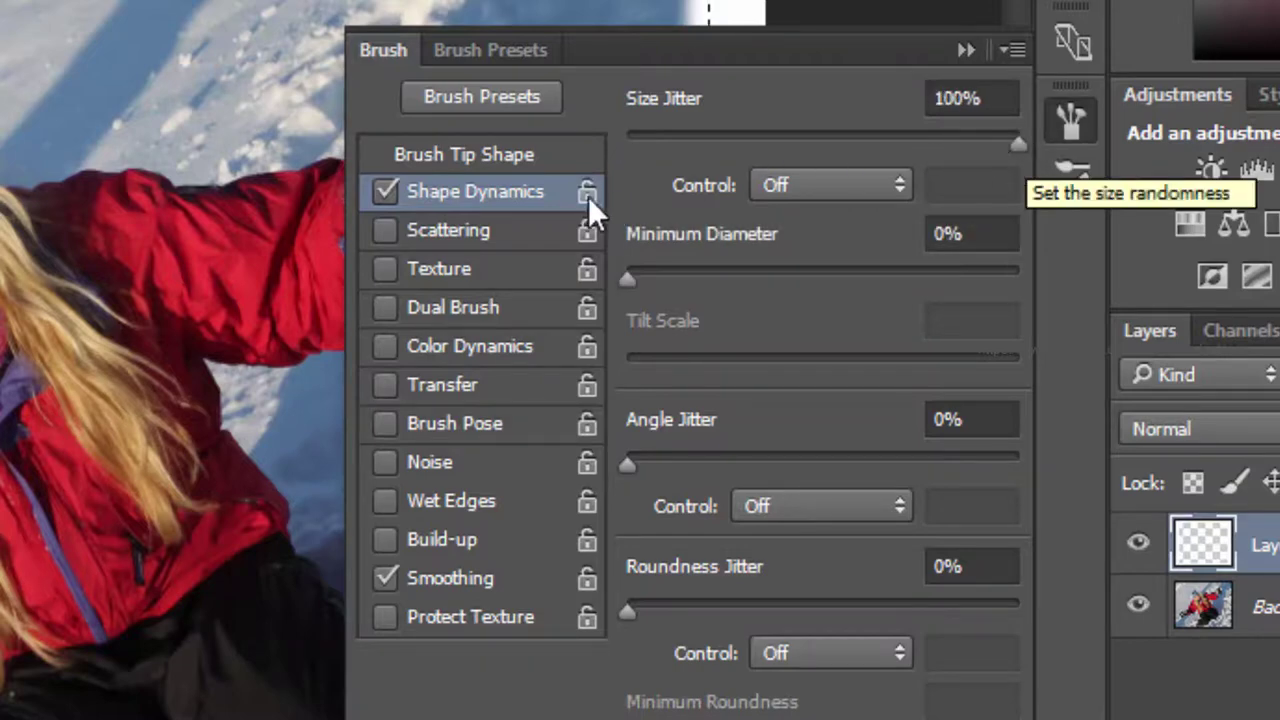
click(447, 229)
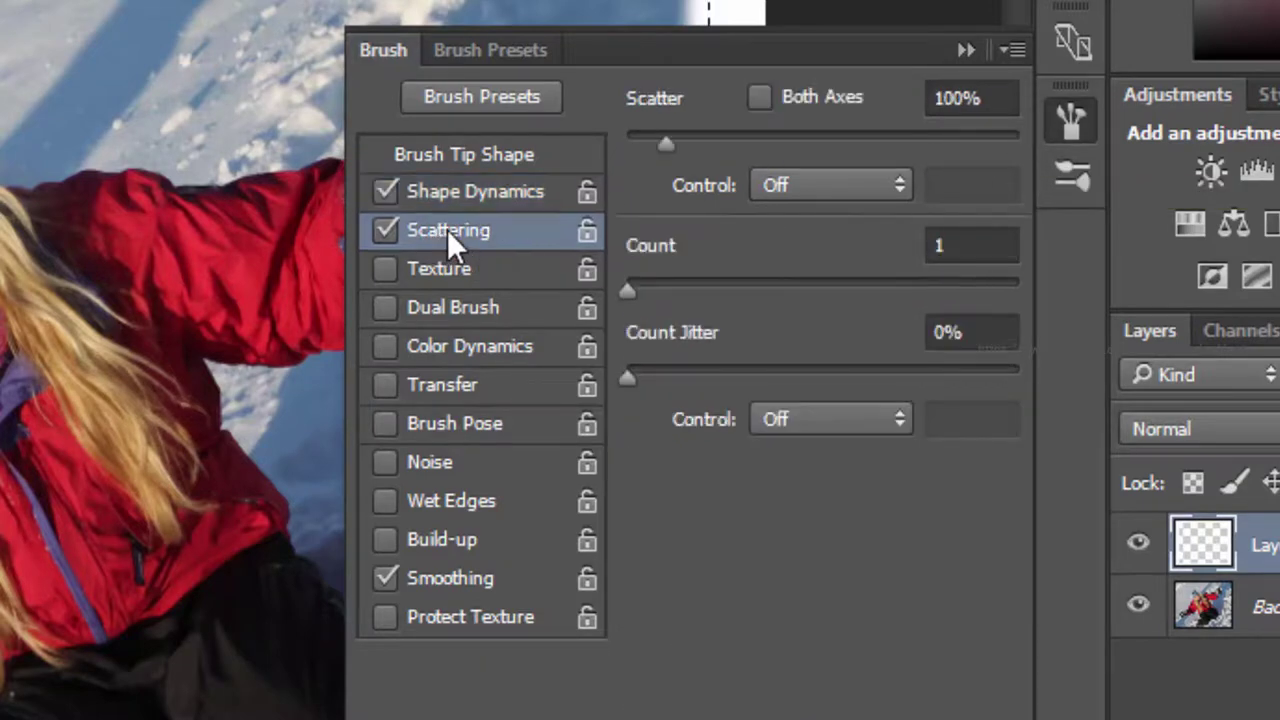
click(941, 105)
drag(941, 104, 820, 105)
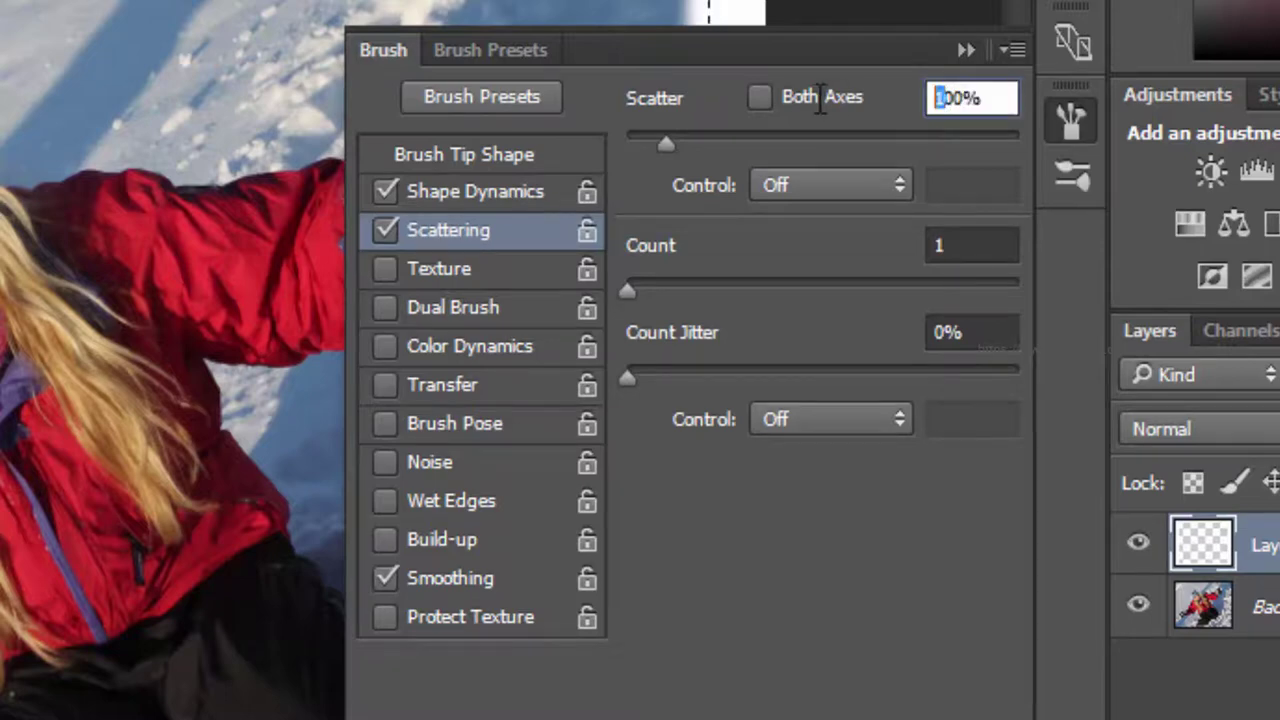
text(5)
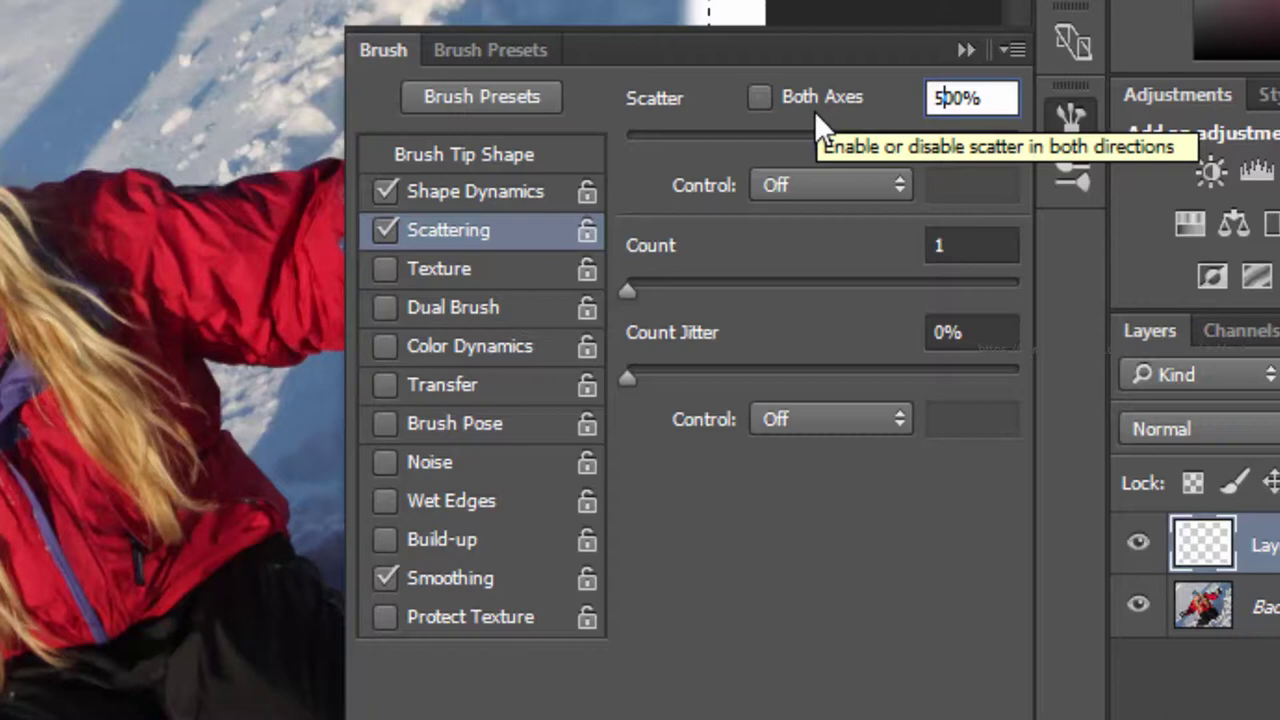
key(Return)
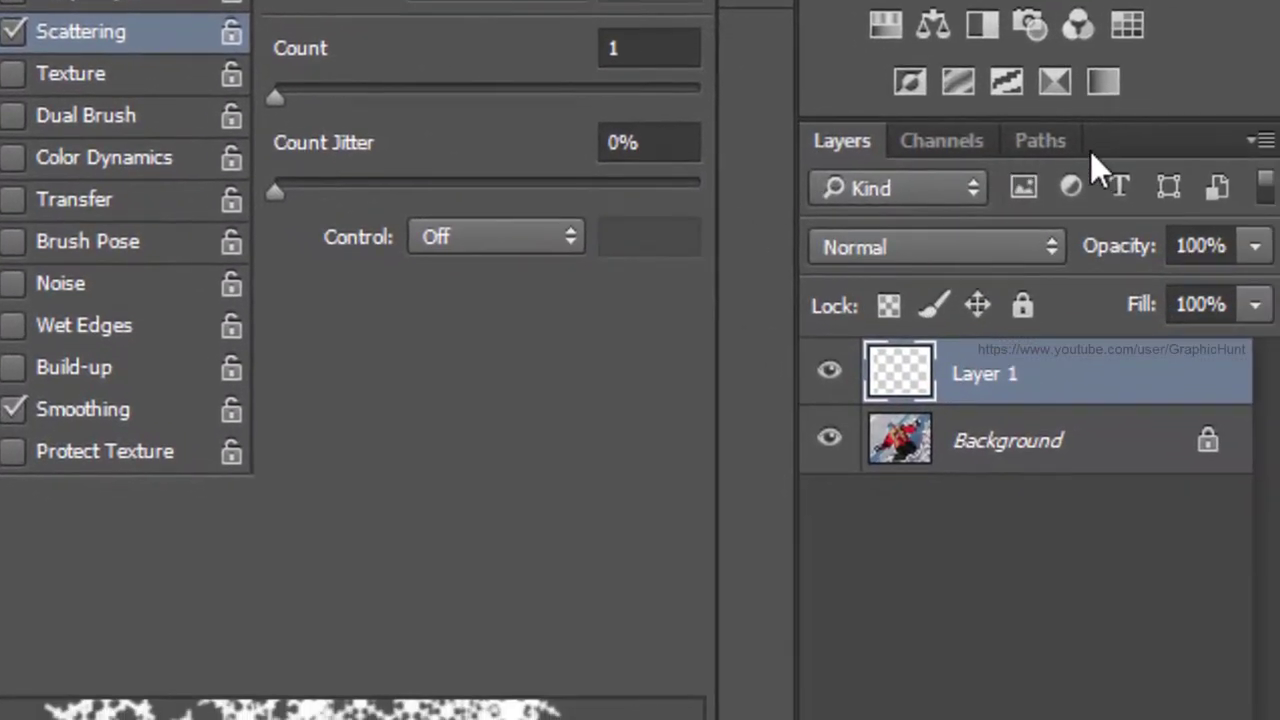
Step: Show the work path in the Paths panel, make white the foreground colour, and bring back Brush Tip Shape
click(1054, 136)
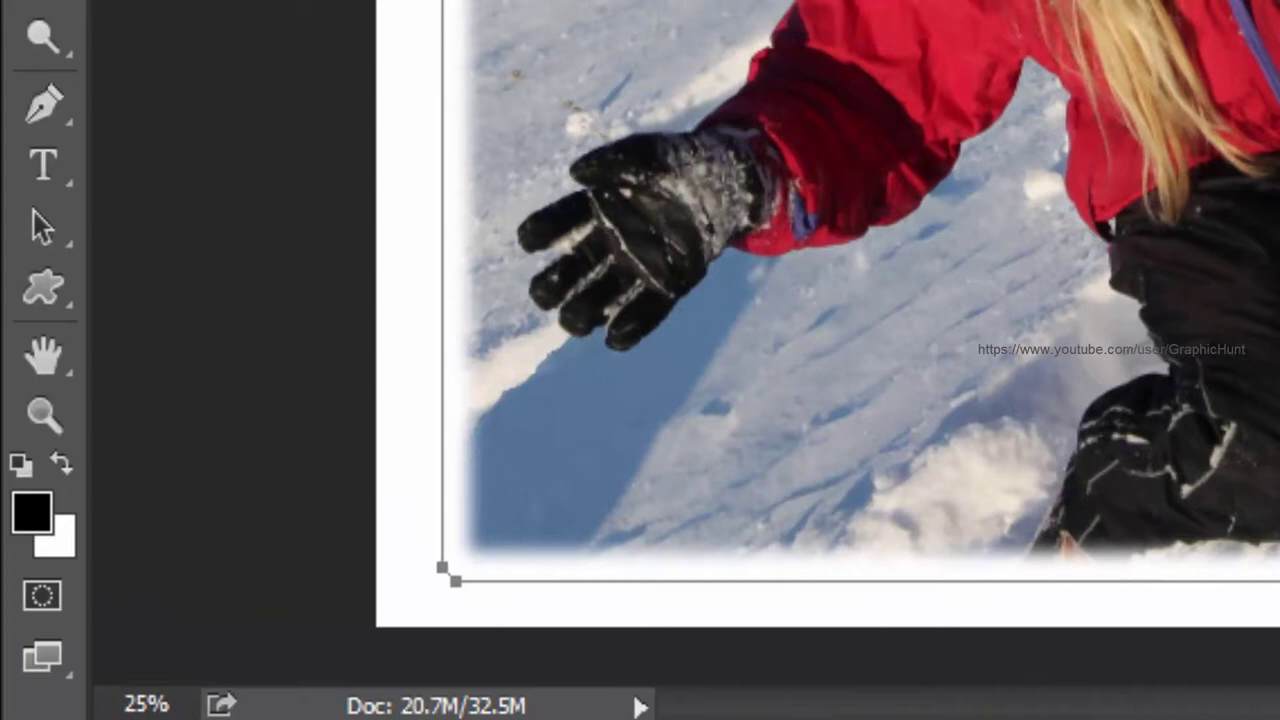
key(x)
key(x)
key(x)
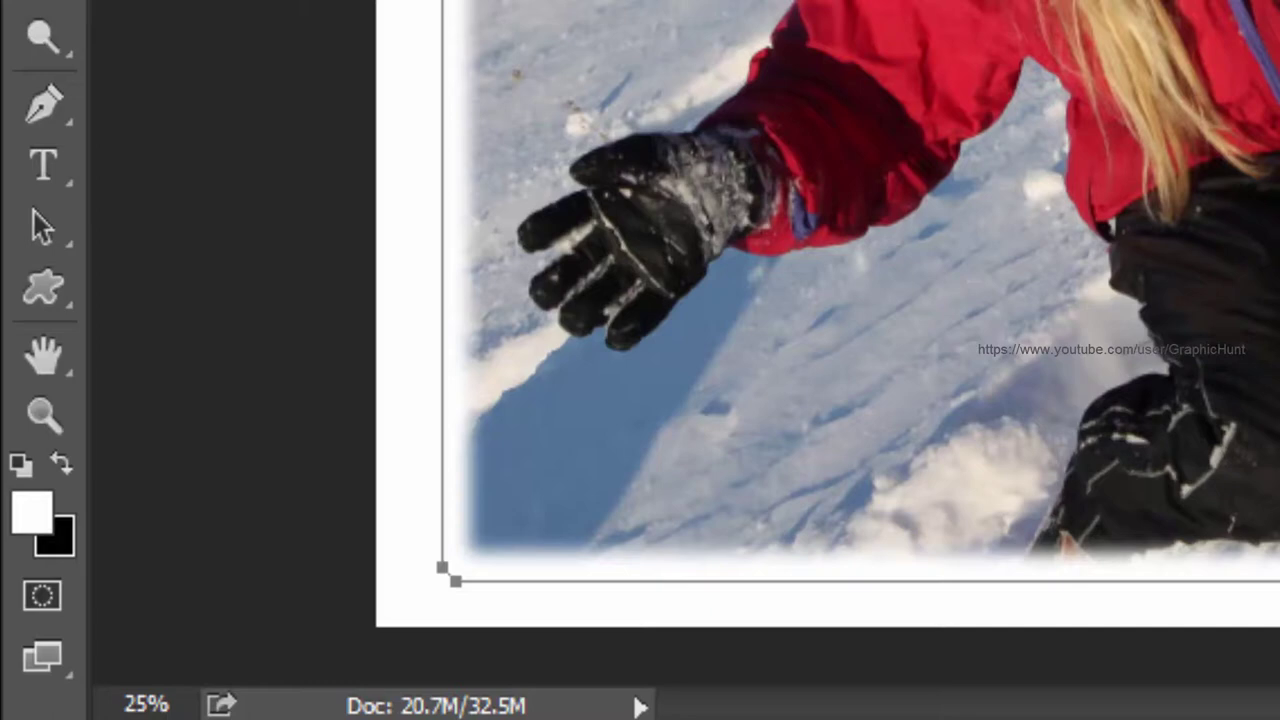
key(x)
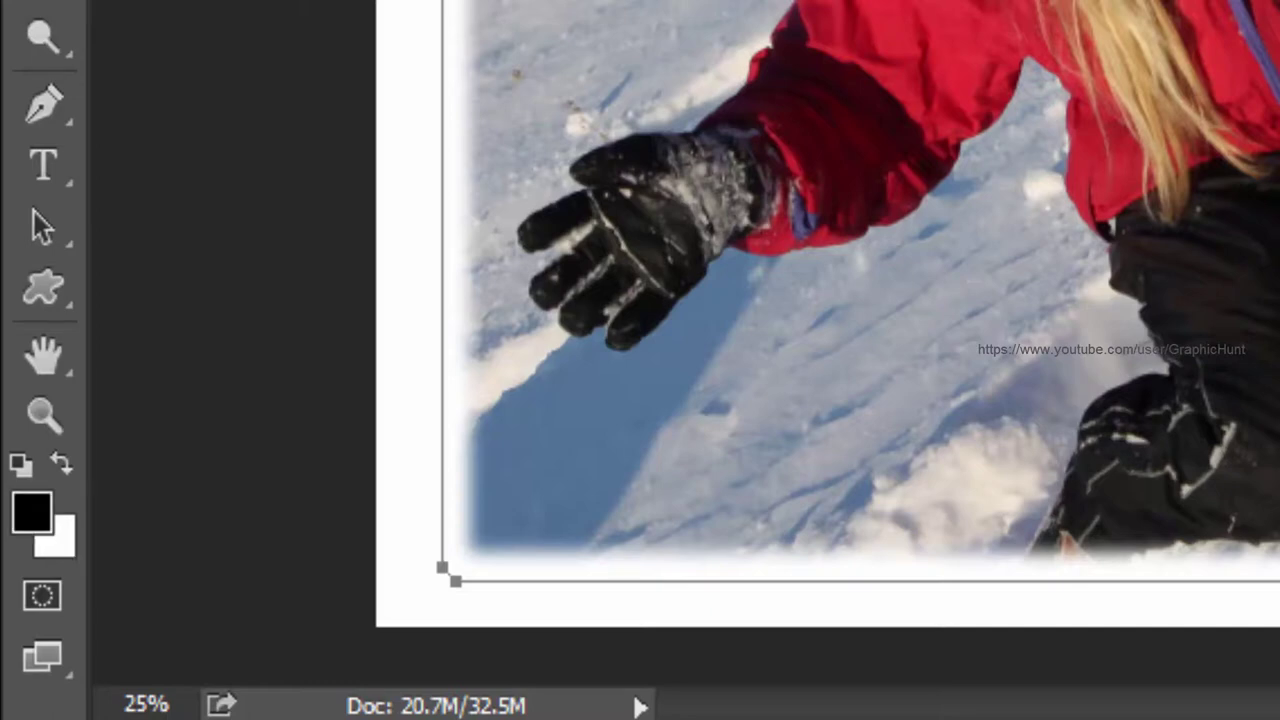
key(x)
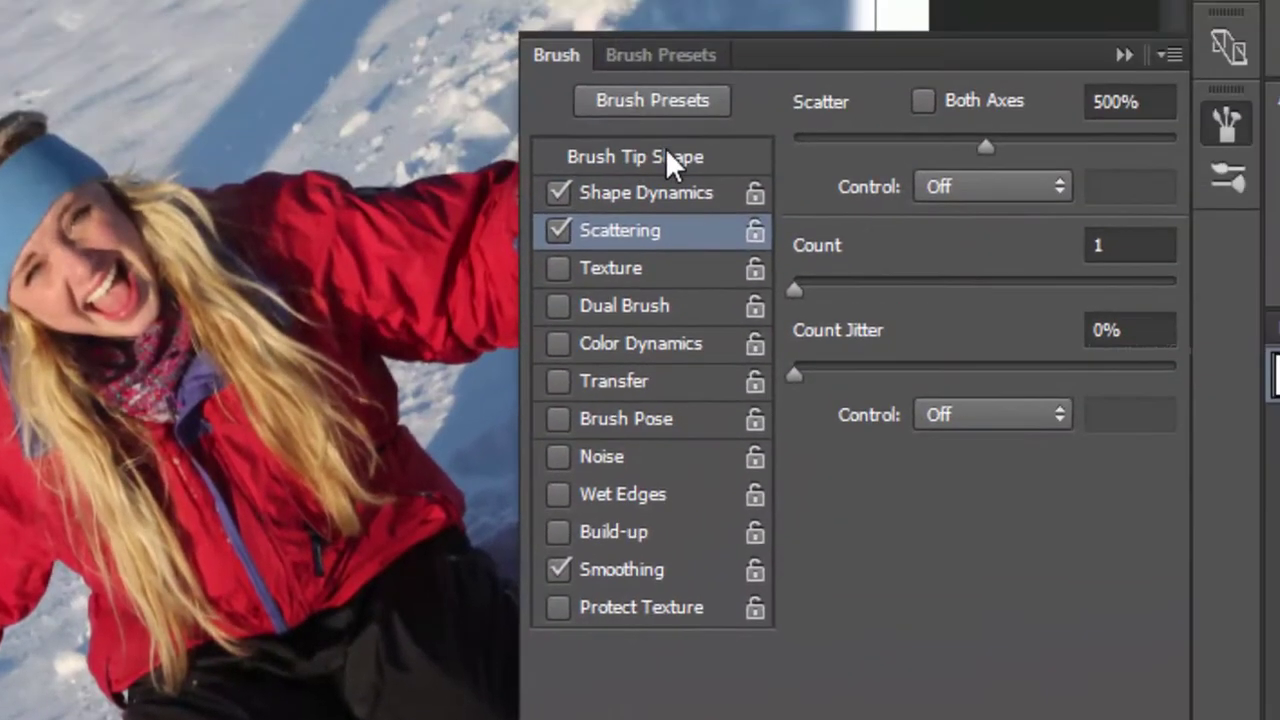
click(665, 150)
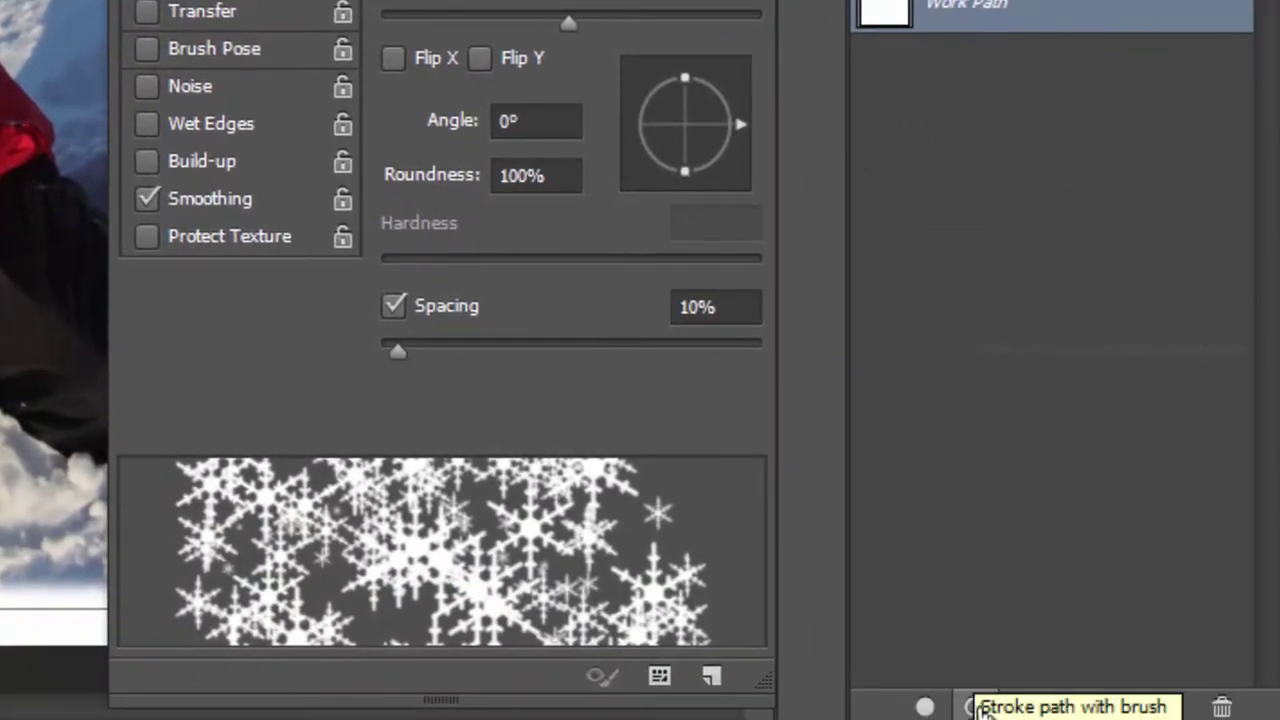
Step: Stroke the work path with the white snowflake brush five times, then collapse the Brush panel
click(975, 706)
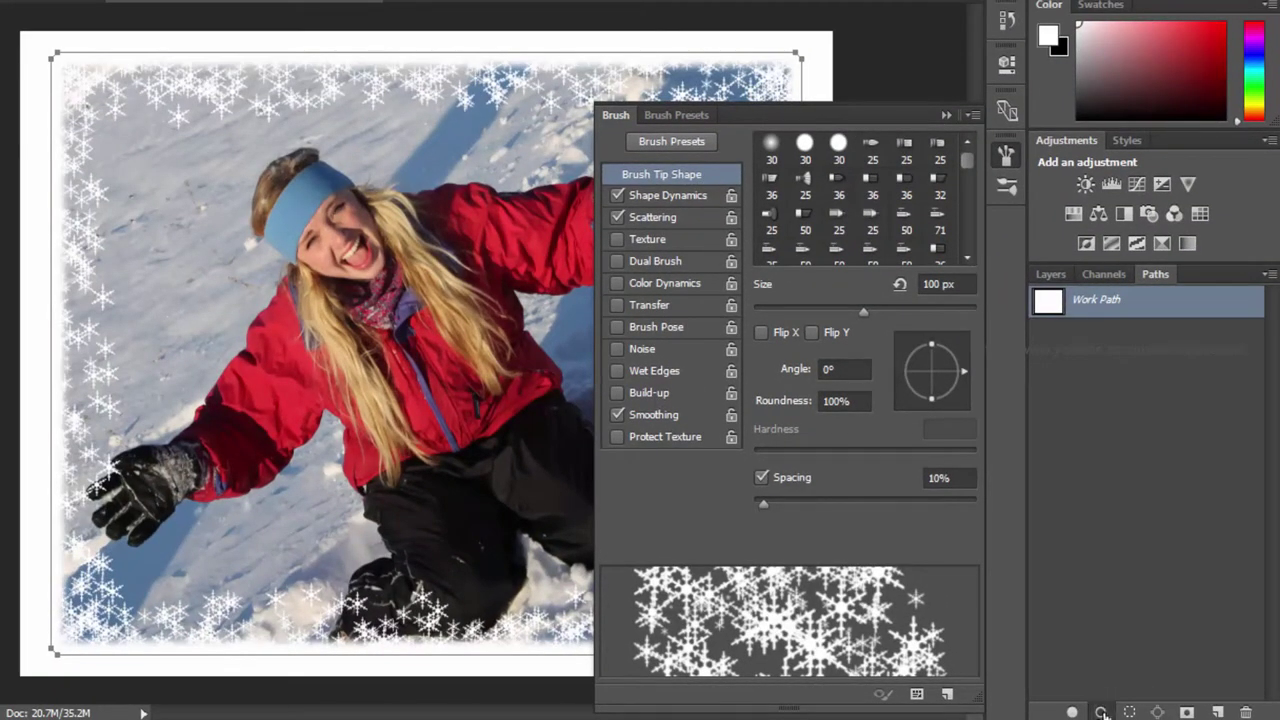
click(1101, 712)
click(1101, 712)
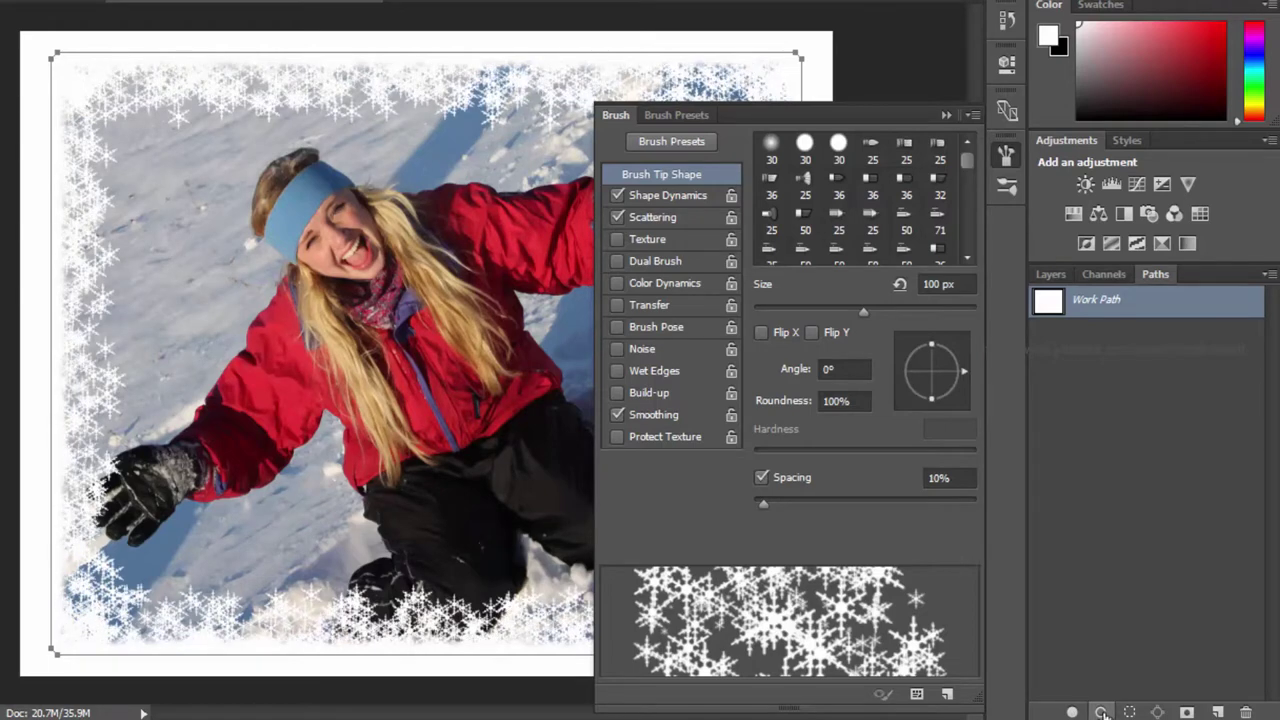
click(1101, 712)
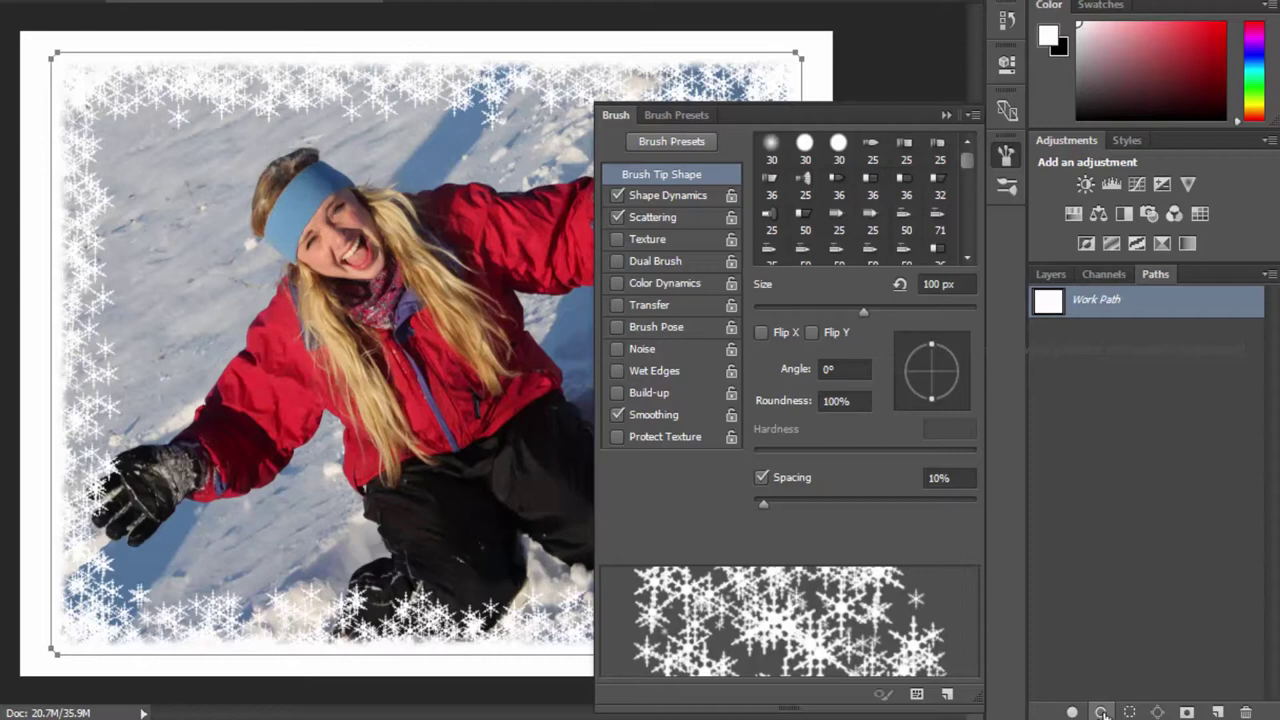
click(1101, 712)
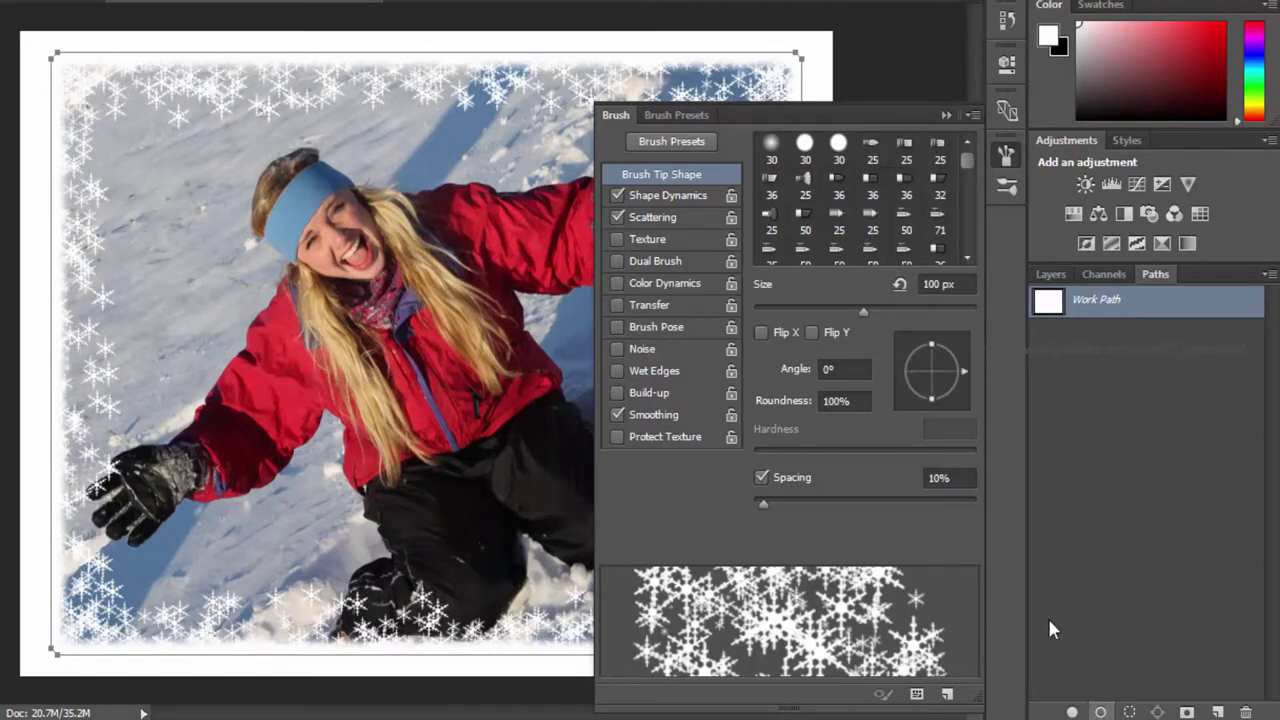
click(945, 115)
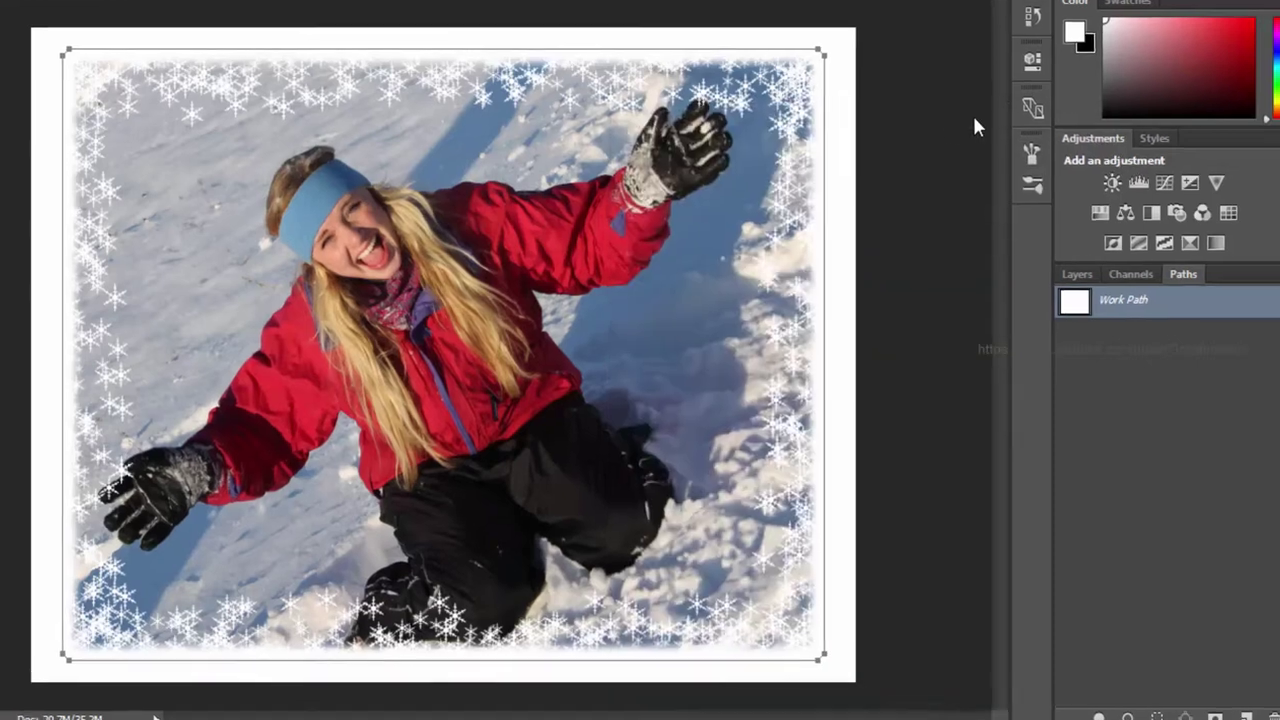